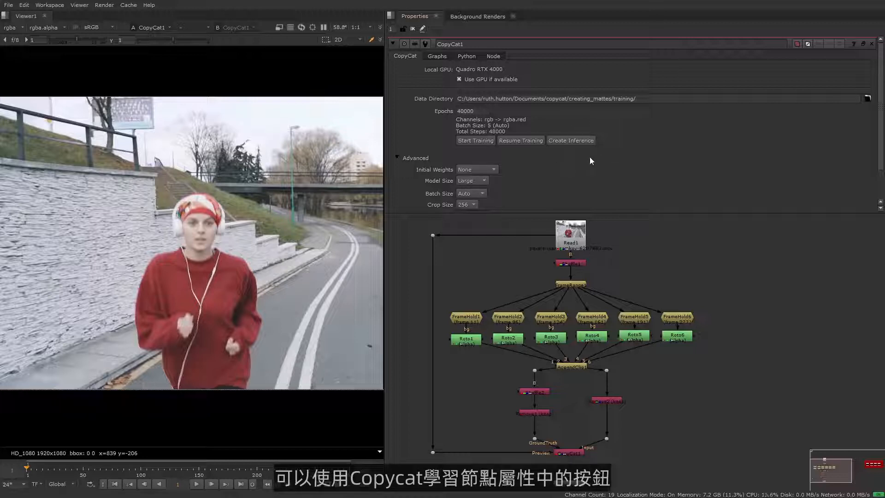
- Create an Inference node, connect its input to Read1 and place it beside that node
left_click(585, 141)
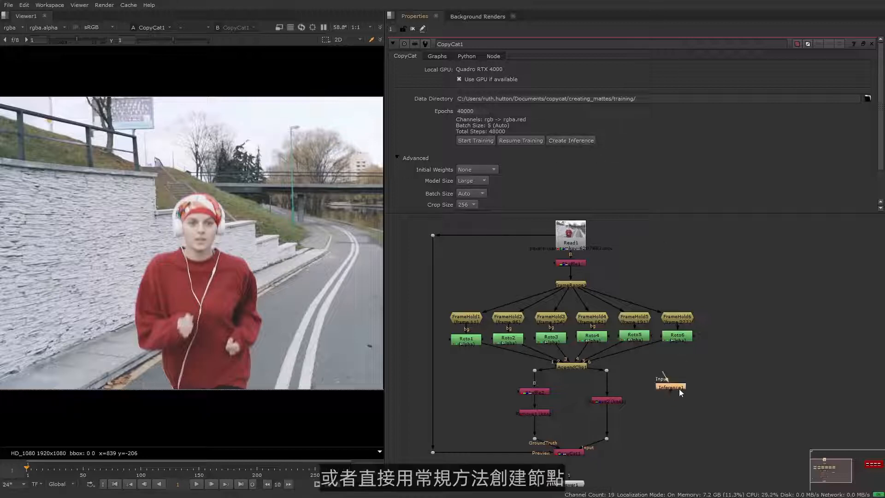
key("Tab")
type("Inference")
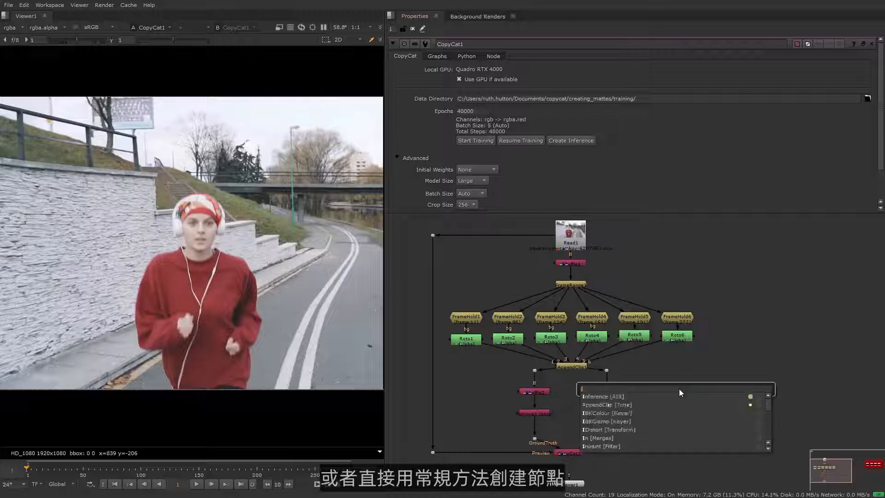
key("Return")
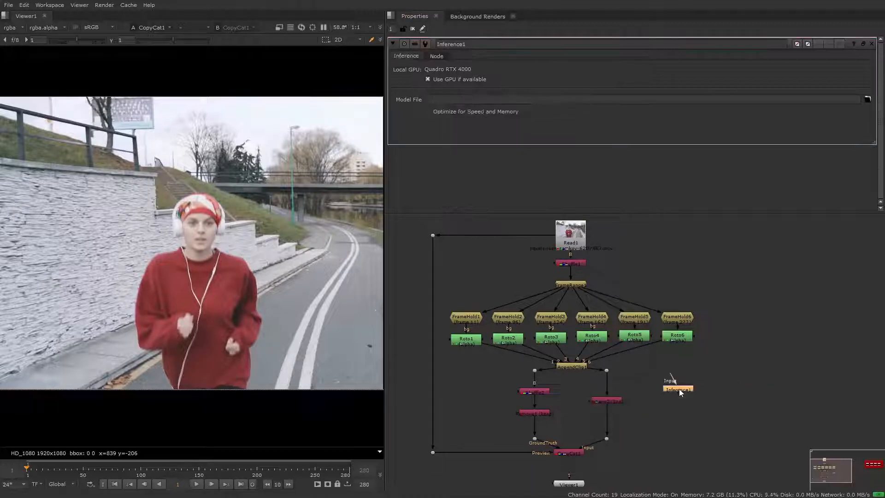
left_click_drag(679, 388, 587, 240)
left_click_drag(671, 244, 684, 235)
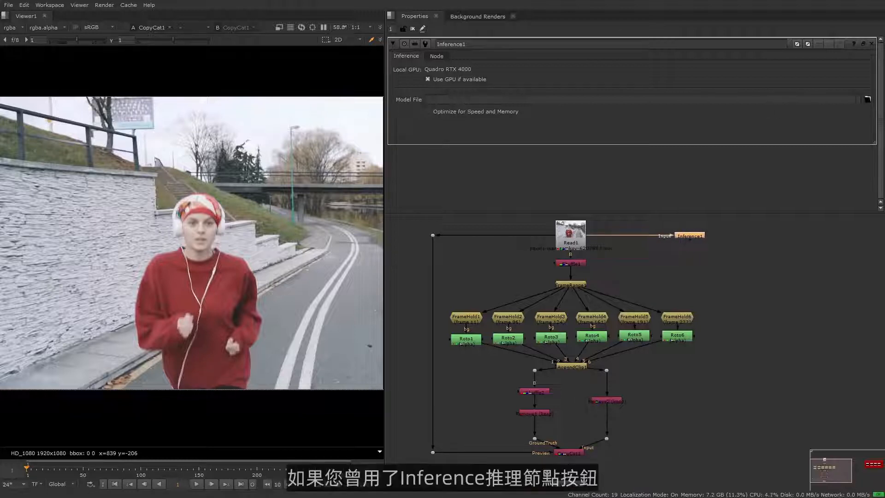
- Load Training_210311_180146.10000.cat from the training directory as the model file of Inference1
left_click(867, 99)
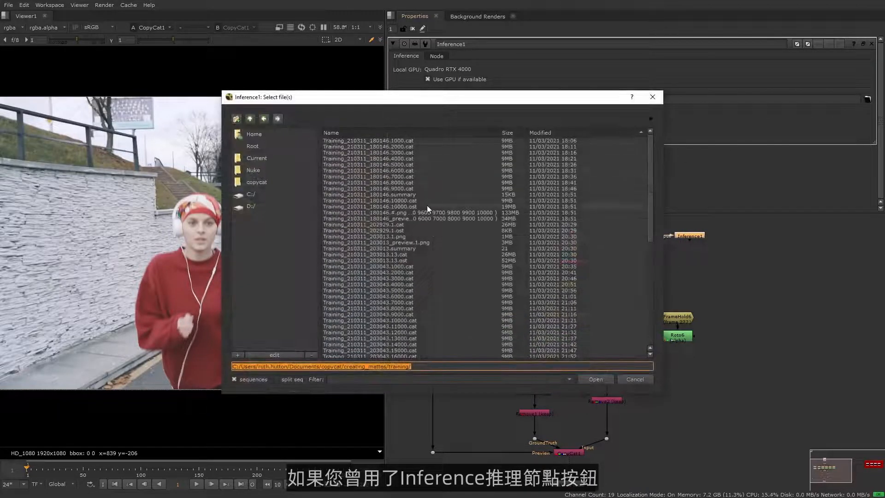
left_click(423, 201)
left_click(596, 379)
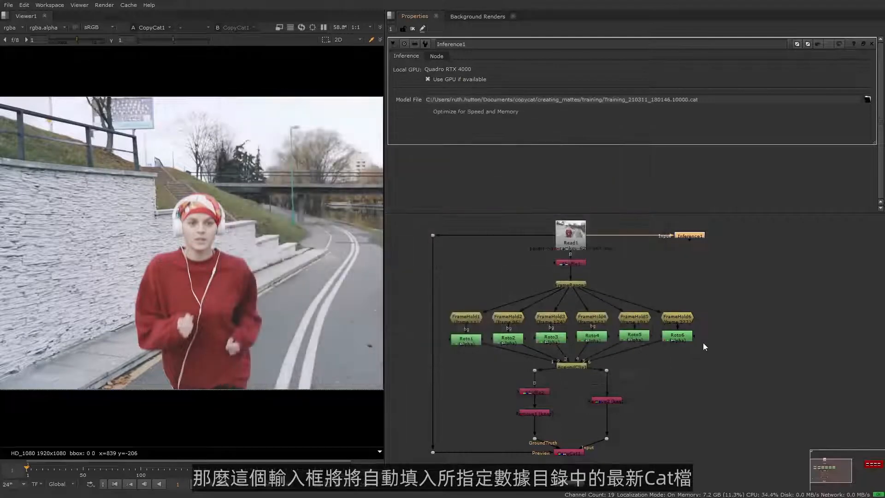
- View the Inference1 output and check the matte on several frames spread across the sequence
left_click(686, 235)
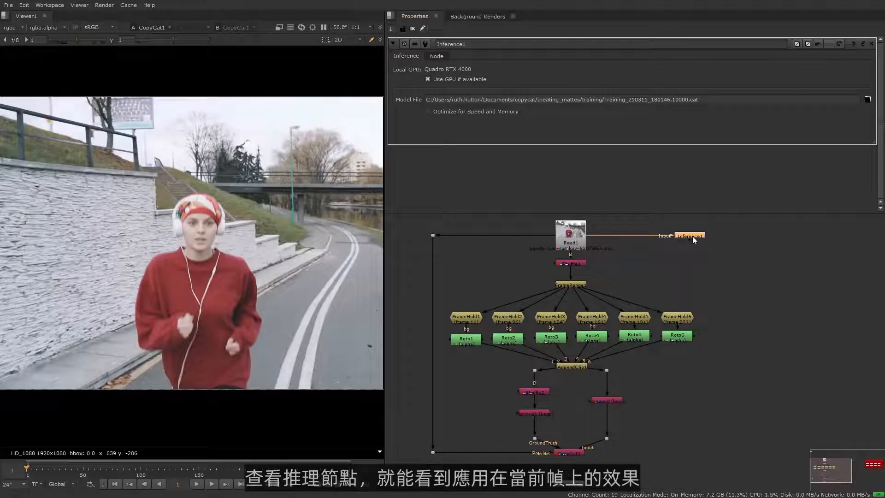
key("1")
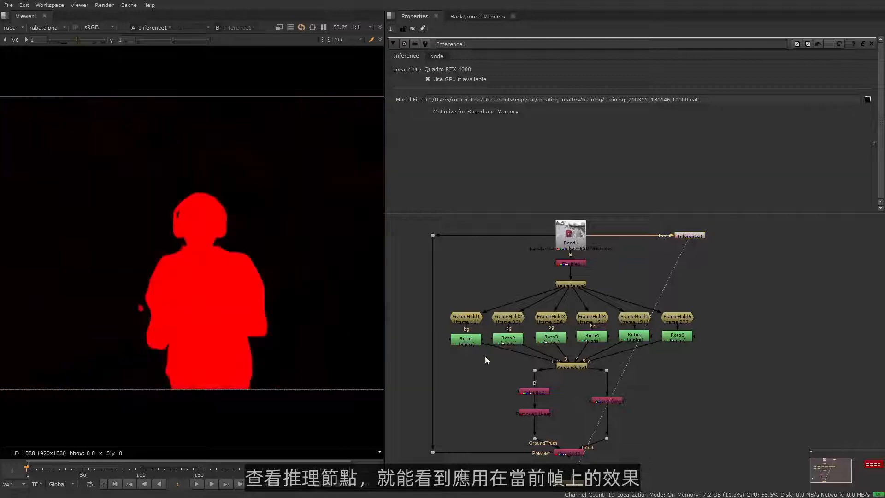
middle_click_drag(291, 341, 272, 335)
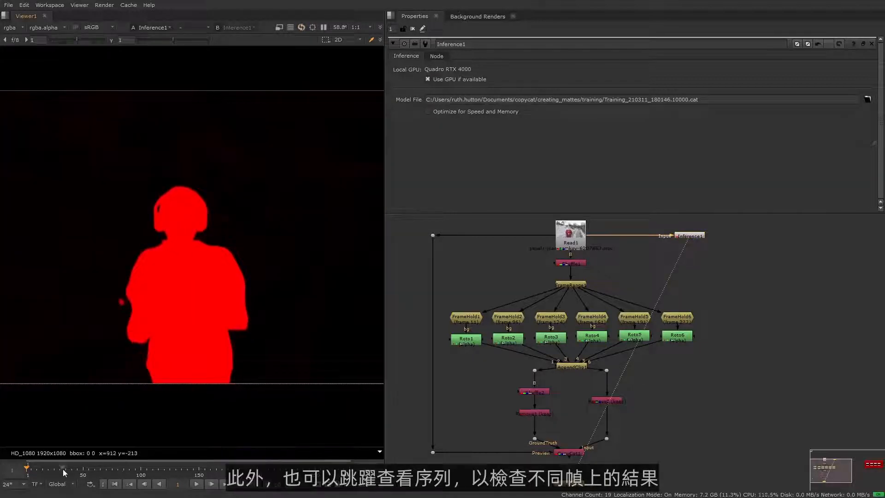
left_click(103, 468)
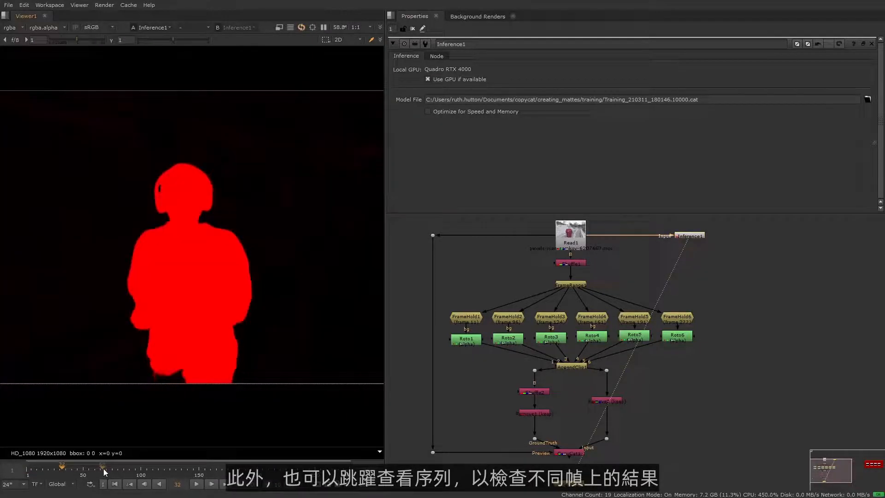
left_click(168, 468)
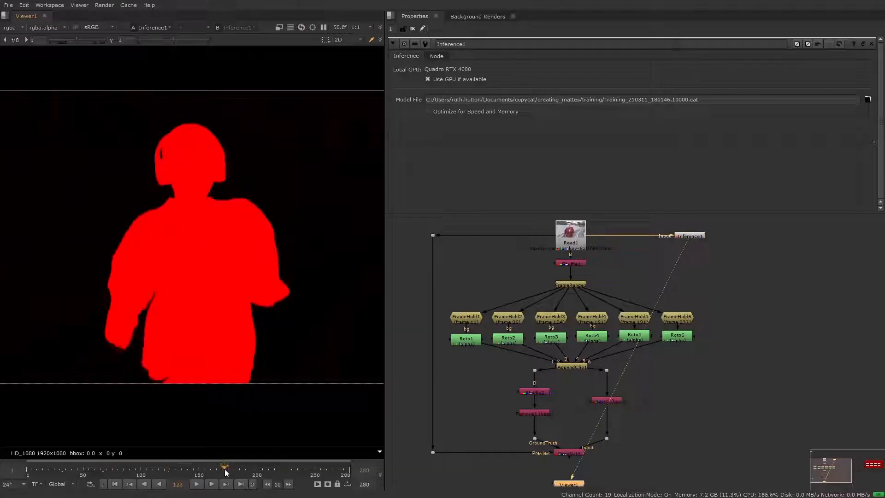
left_click(226, 472)
left_click(250, 470)
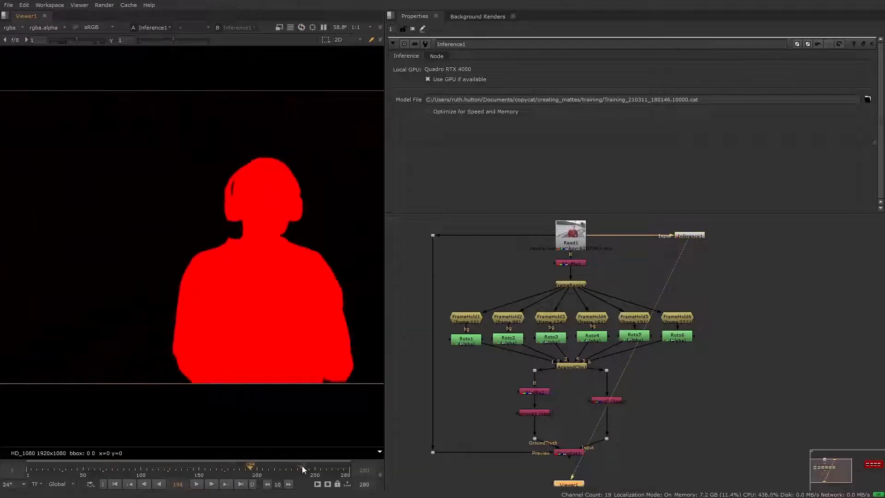
left_click(302, 466)
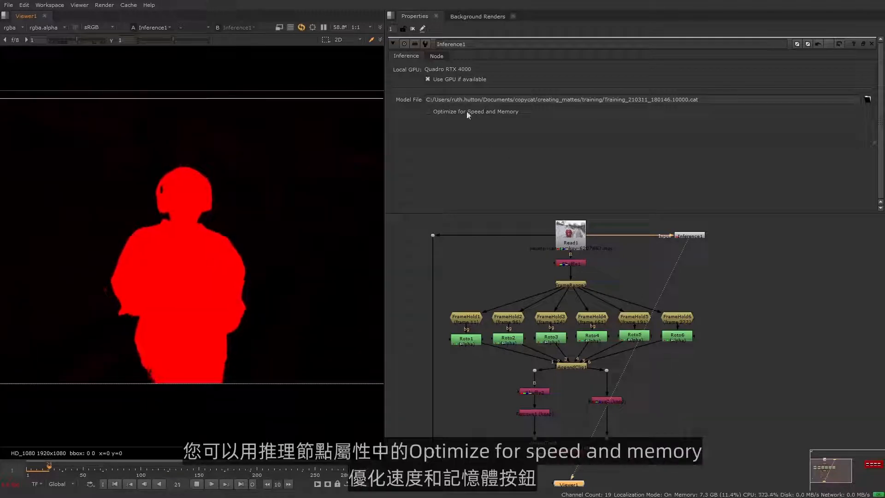
- Enable Optimize for Speed and Memory on Inference1
left_click(428, 111)
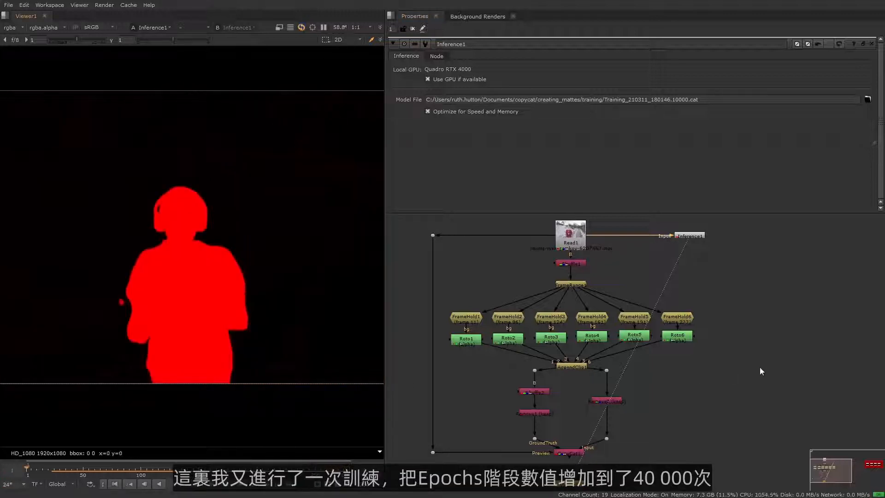
- View the Read2, Read4, Read3 and Read5 mattes in the Epochs examples group one after another to compare them
middle_click_drag(786, 364, 567, 374)
middle_click_drag(853, 371, 629, 386)
middle_click_drag(703, 385, 673, 381)
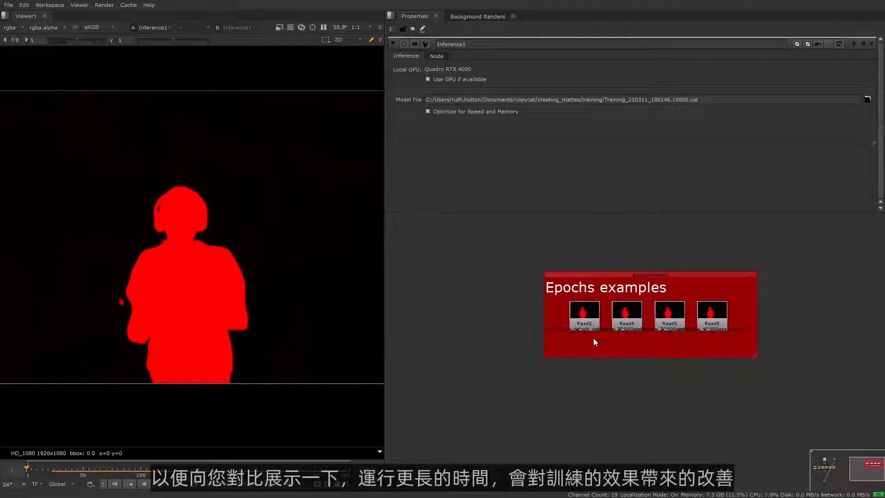
left_click(584, 324)
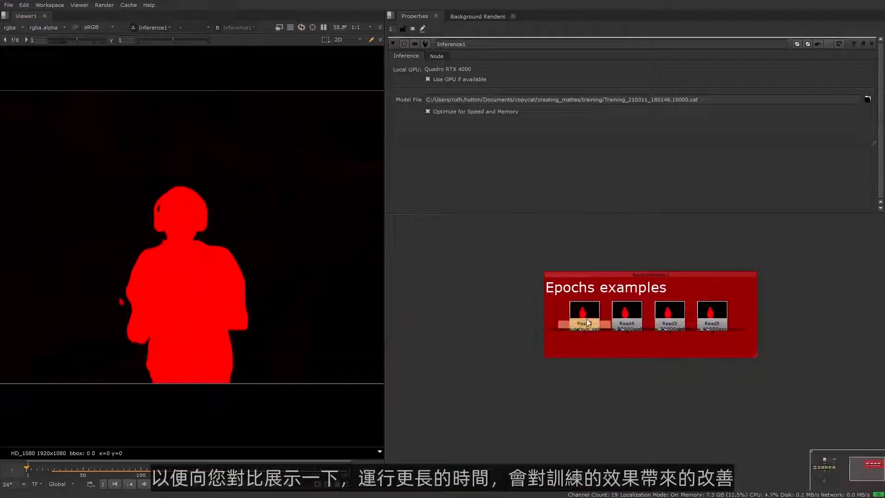
key("1")
left_click(631, 386)
scroll(226, 285, "up", 2)
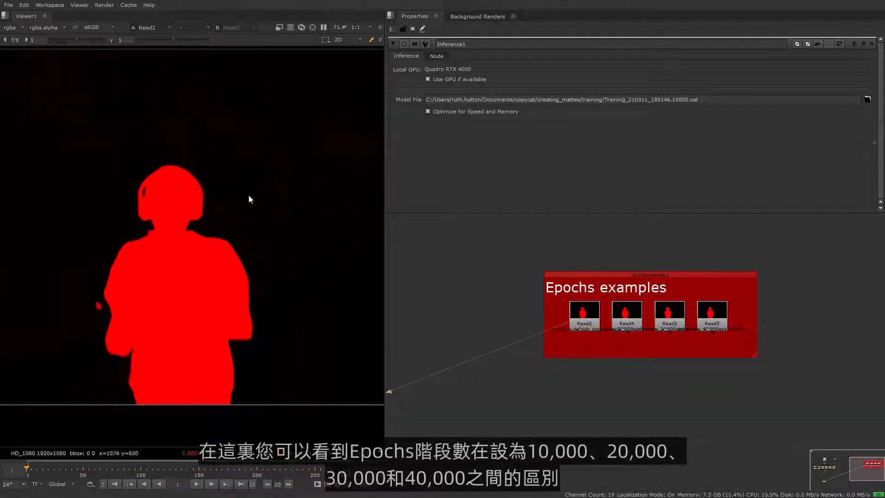
left_click(619, 319)
key("2")
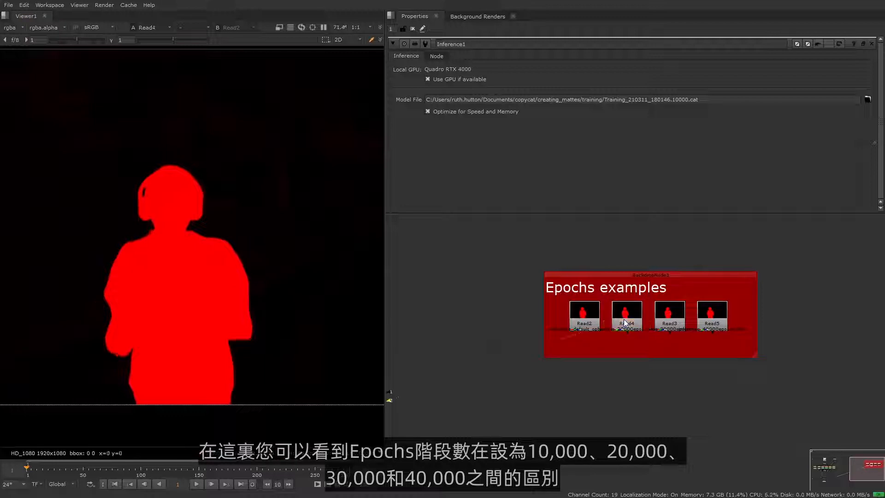
left_click(681, 319)
key("3")
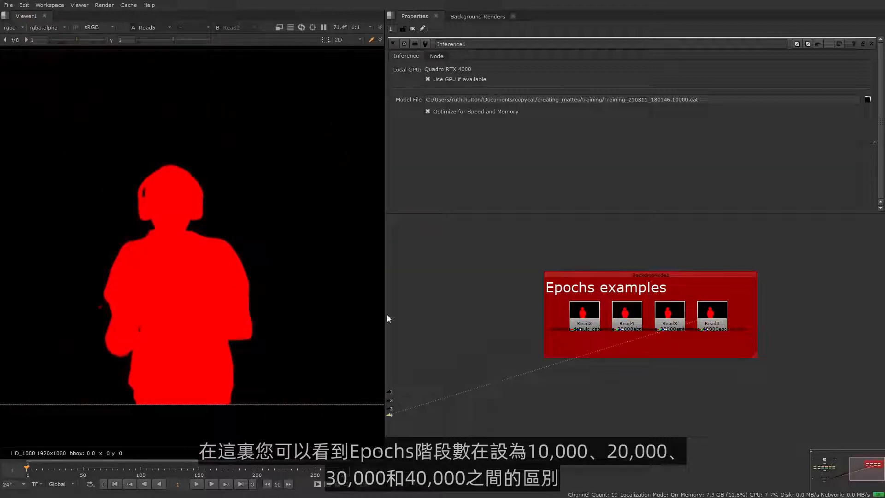
- Maximize the viewer, raise its gain to 4.4 and compare background and edge artifacts between the epoch examples
key("space")
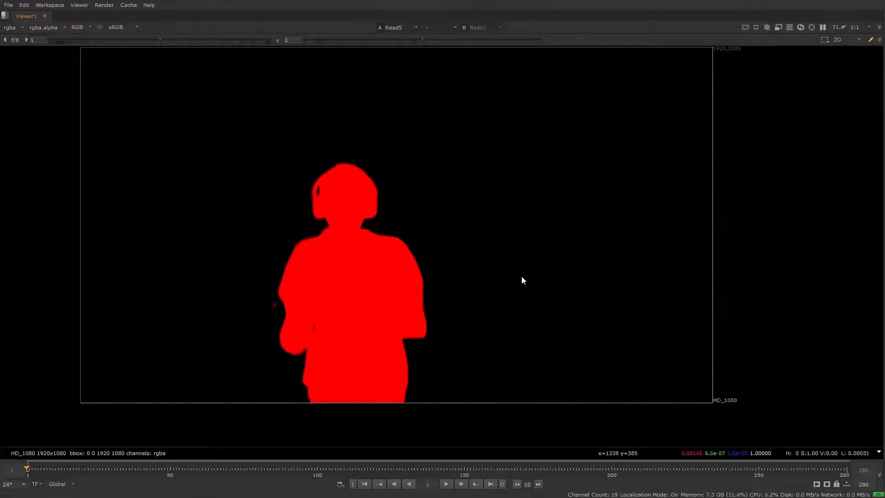
scroll(521, 277, "up", 2)
key("1")
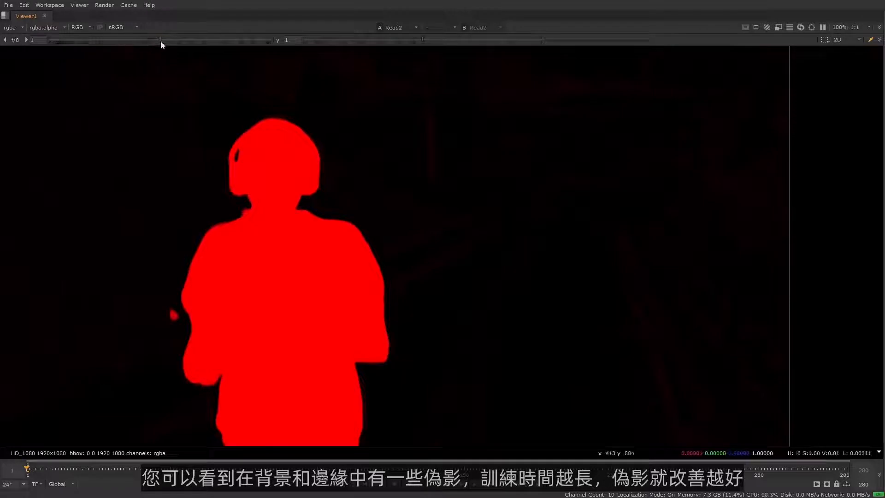
left_click_drag(161, 41, 200, 40)
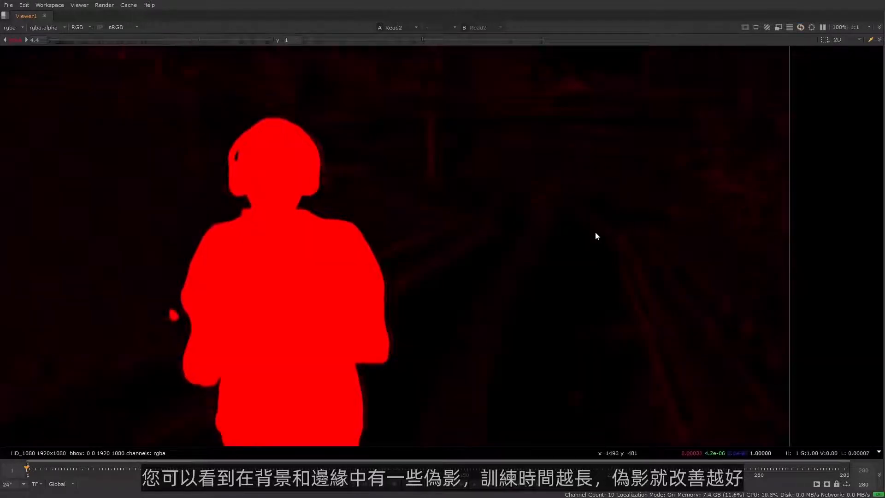
key("2")
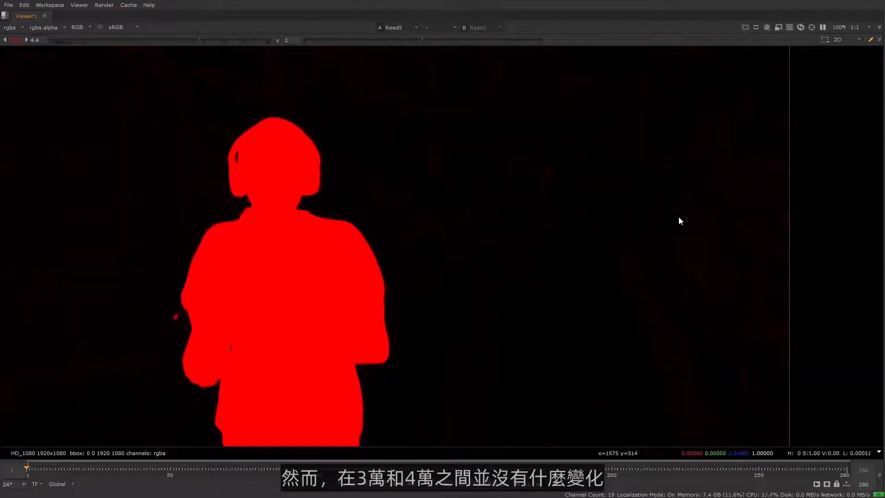
key("5")
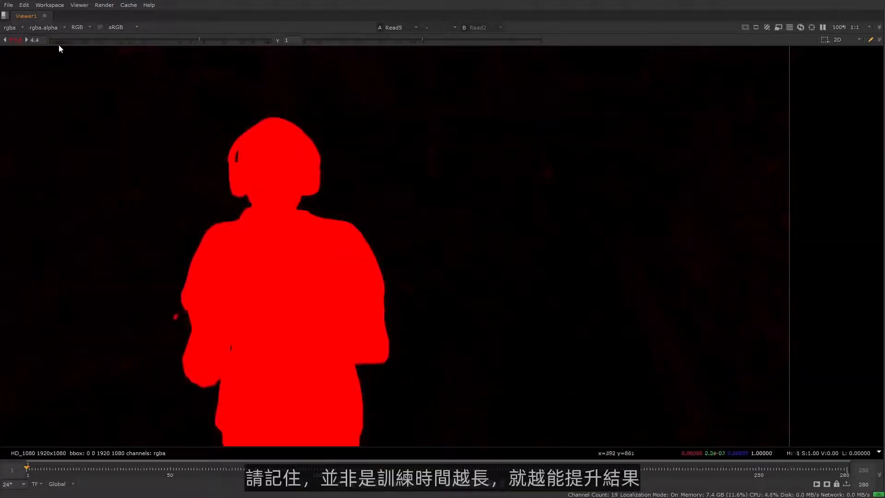
- Reset the viewer gain to 1, show the Read2 matte again and restore the full workspace layout
double_click(35, 40)
type("1")
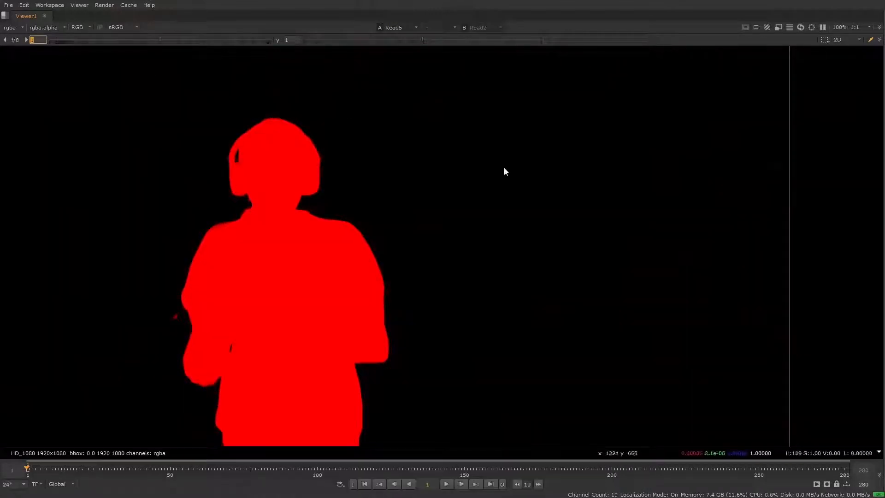
scroll(544, 222, "down", 1)
middle_click_drag(543, 245, 532, 265)
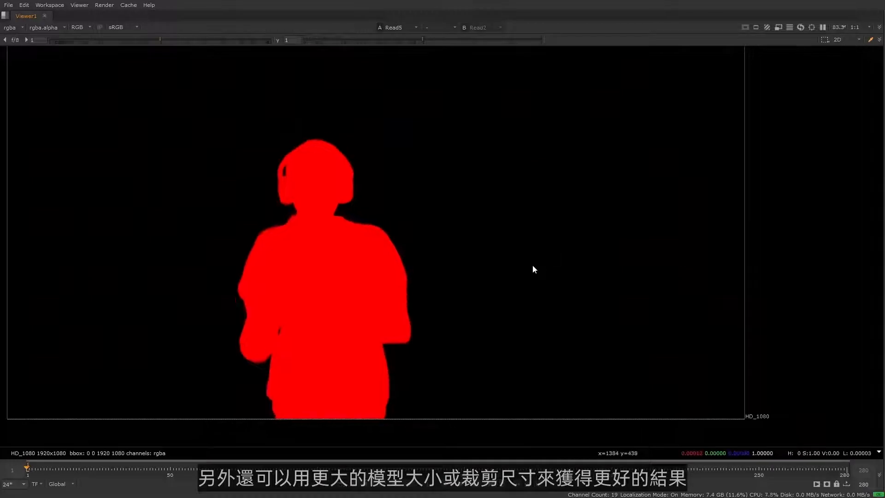
key("2")
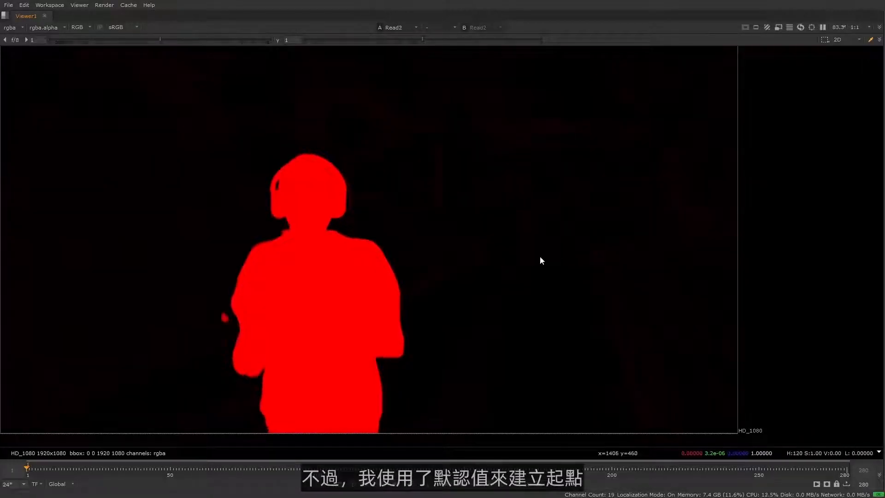
key("space")
middle_click_drag(349, 279, 218, 255)
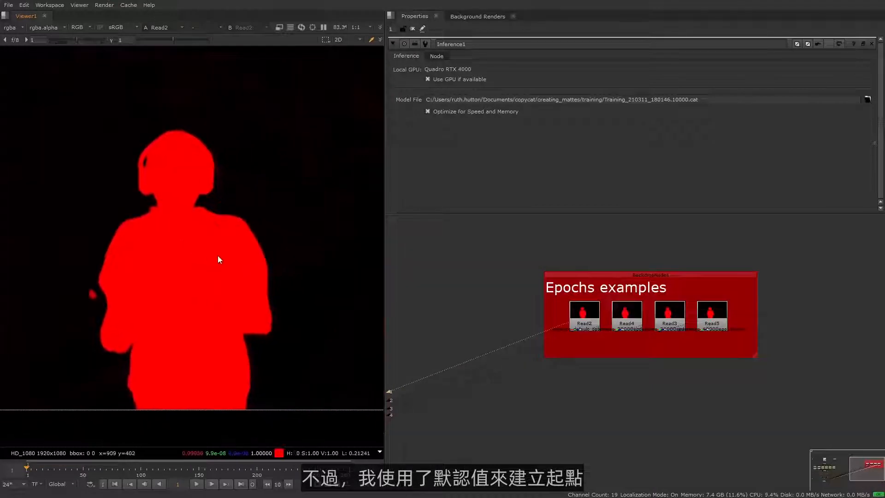
- Replace the model file of Inference1 with Training_210311_203043.30000.cat
middle_click_drag(576, 341, 667, 290)
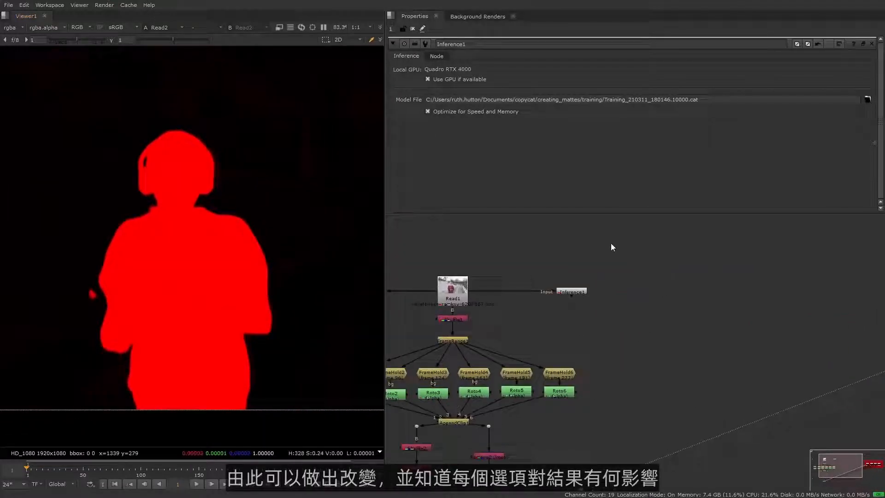
middle_click_drag(529, 265, 598, 331)
left_click(603, 278)
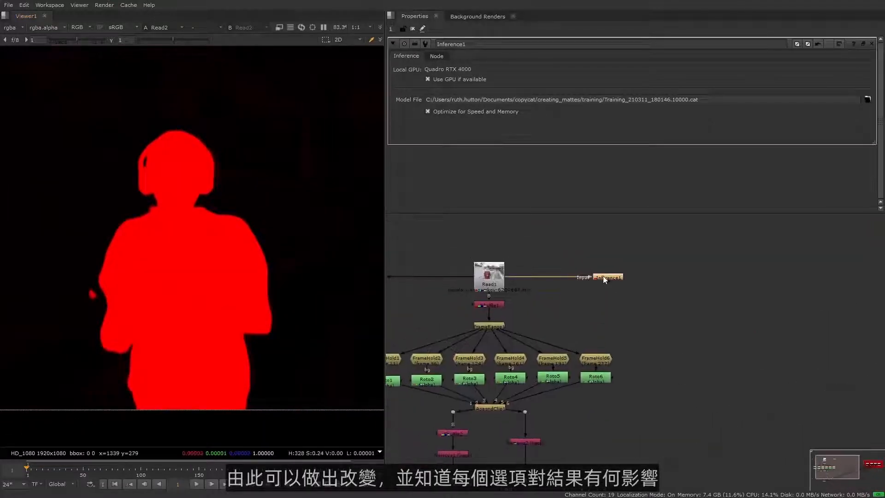
left_click(867, 99)
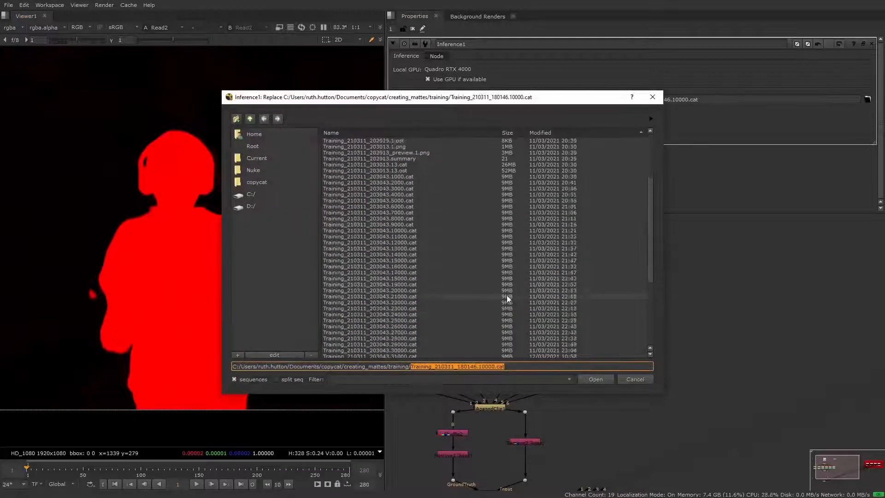
left_click(370, 350)
left_click(595, 379)
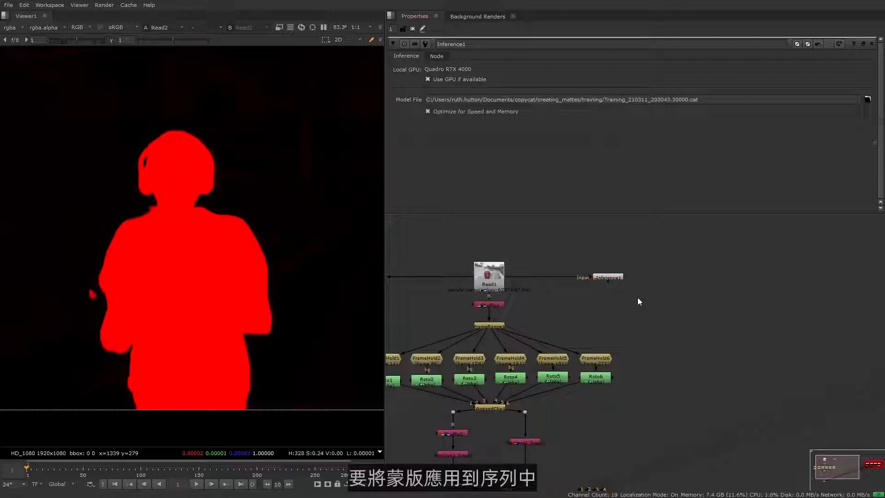
- View the Inference1 output to check the matte from the newly loaded model
left_click(613, 277)
key("1")
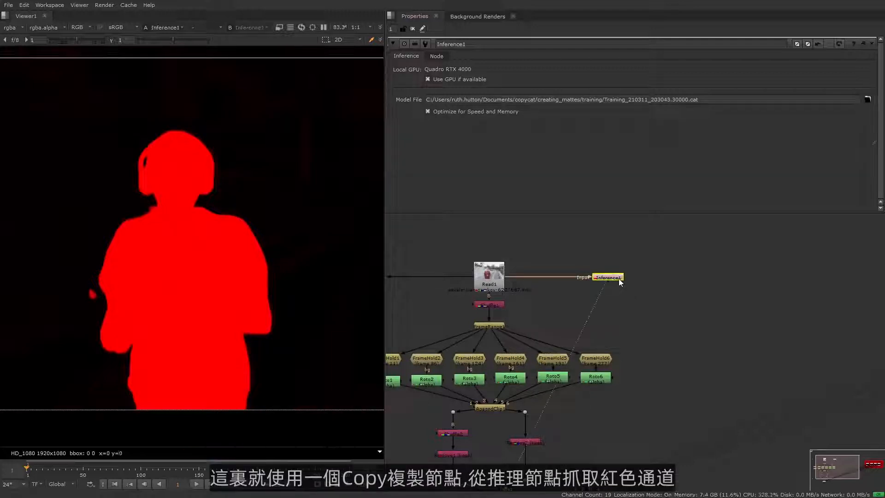
left_click(600, 299)
middle_click_drag(294, 321, 287, 323)
- Add a Copy node with Inference1 as A and Read1 as B, copying rgba.red to rgba.alpha
left_click(618, 278)
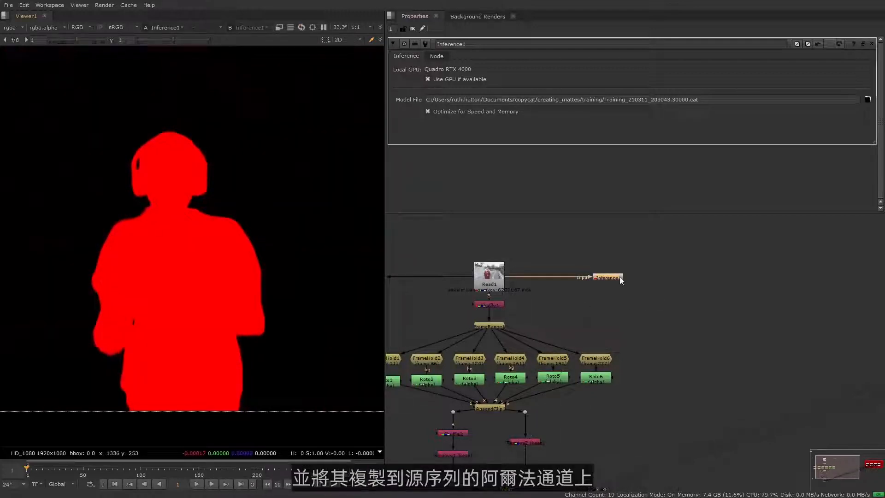
key("k")
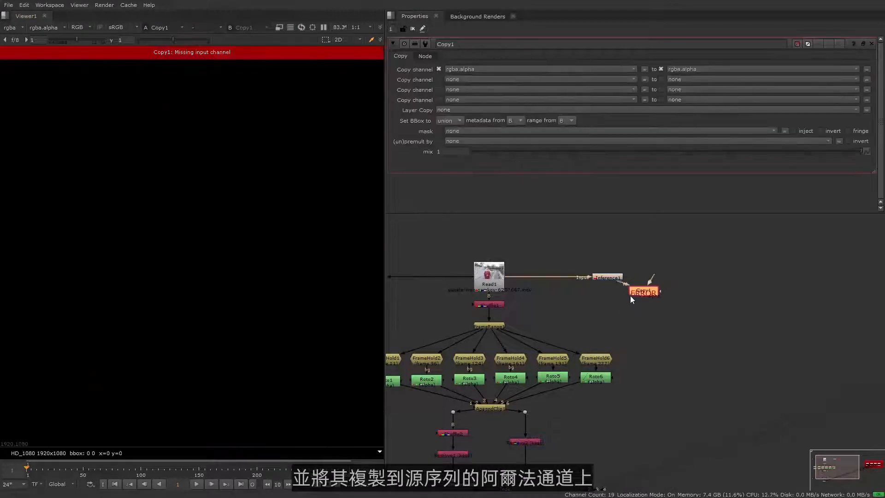
left_click_drag(607, 302, 494, 276)
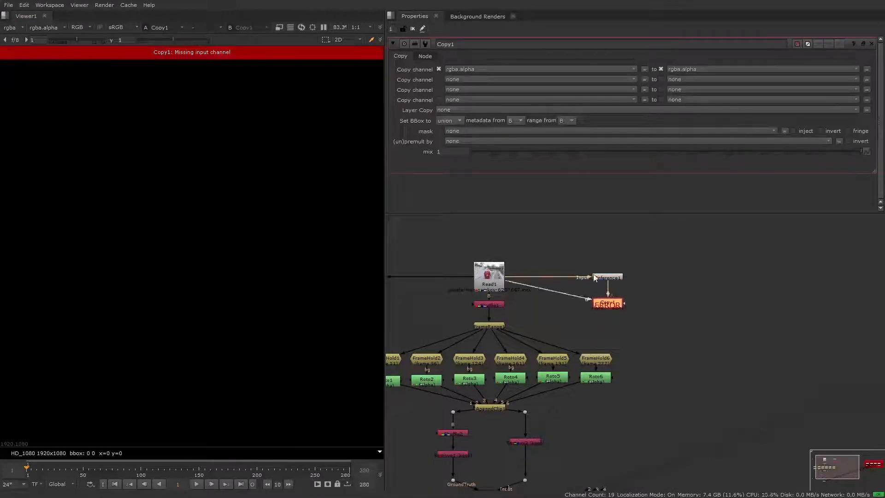
left_click(621, 70)
left_click(478, 85)
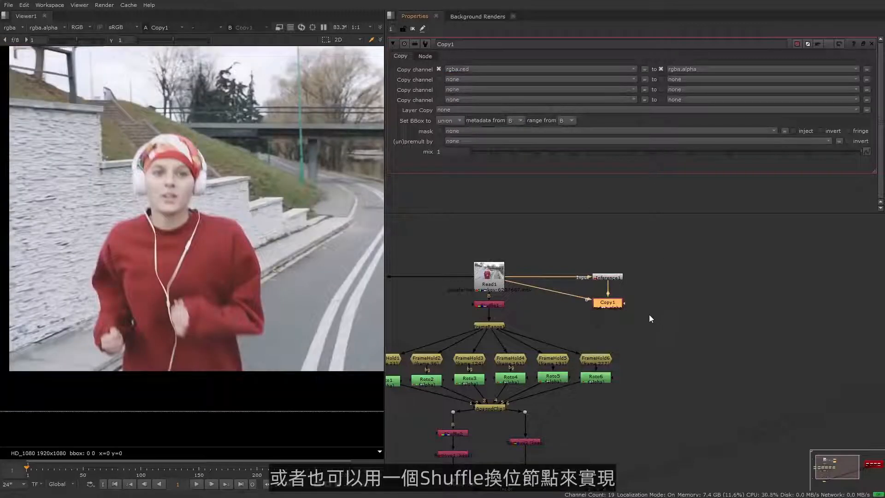
- Check the copied matte in the alpha channel of the Copy1 output and return to the color view
key("a")
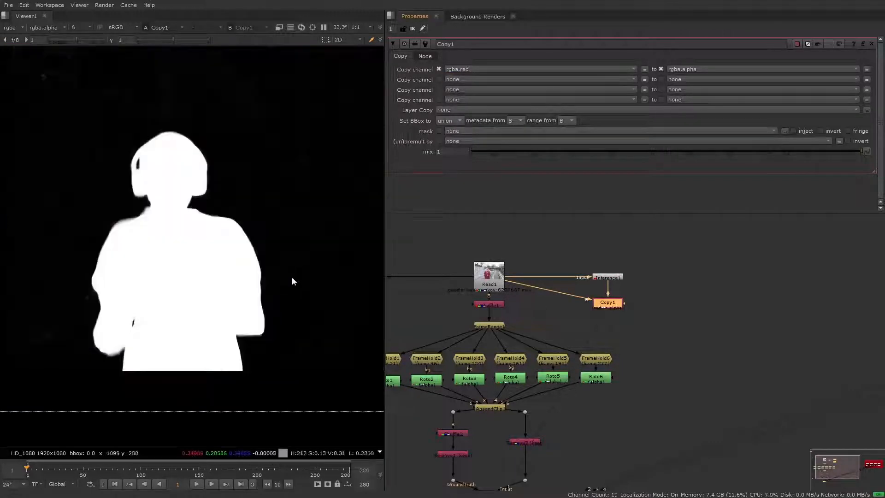
key("a")
key("a")
key("a")
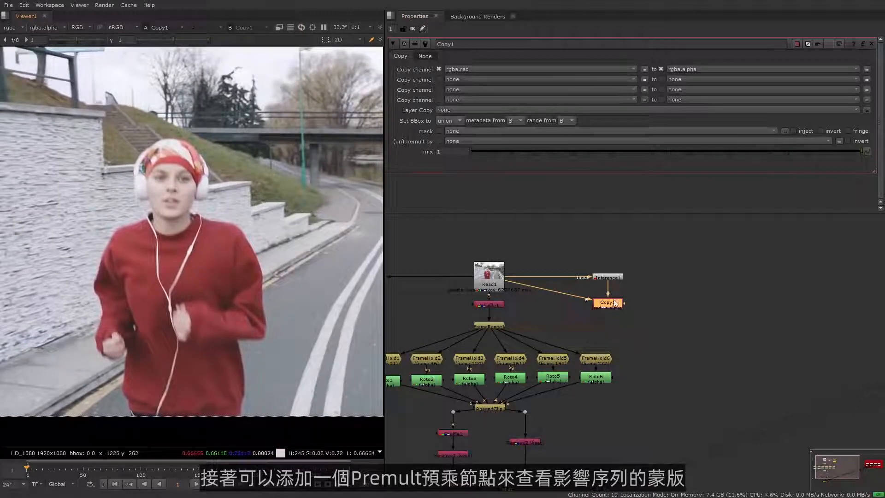
- Add a Premult node after Copy1 and place it slightly lower in the node graph
key("Tab")
type("premult")
key("Return")
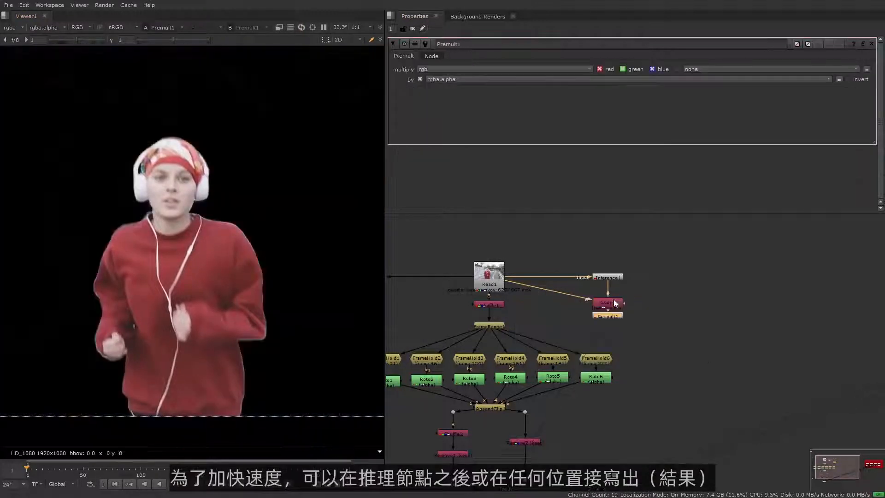
left_click_drag(619, 315, 618, 321)
- Add a Write node fed by Inference1 and place it beside that node
left_click(649, 294)
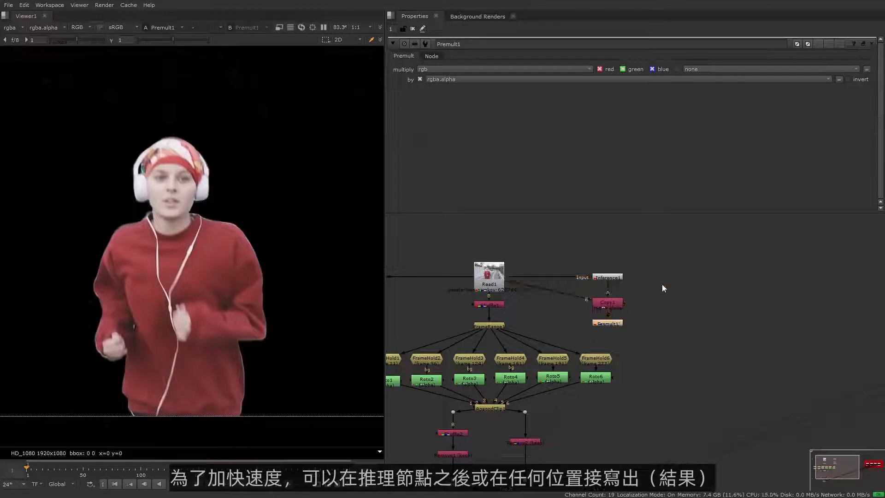
key("w")
left_click_drag(648, 294, 673, 281)
- Set the Write1 output file to output.mov in the creating_mattes/output folder
left_click(868, 80)
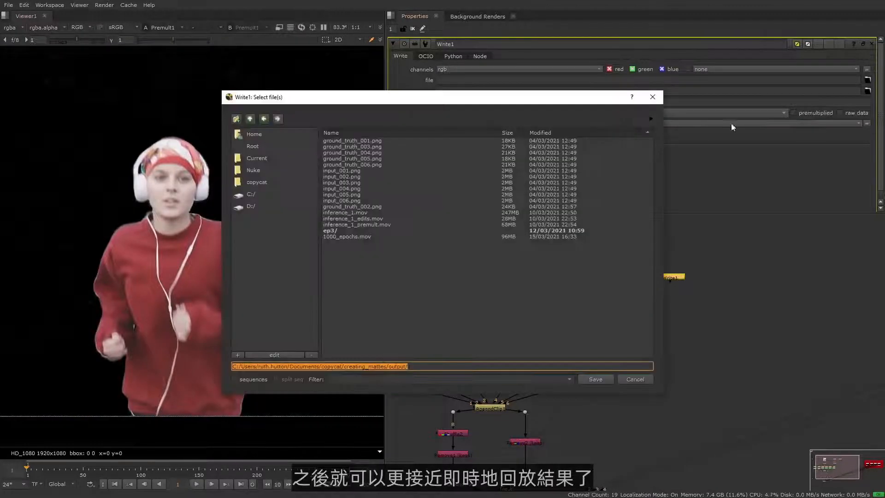
left_click(267, 121)
left_click(253, 120)
double_click(342, 201)
left_click(409, 367)
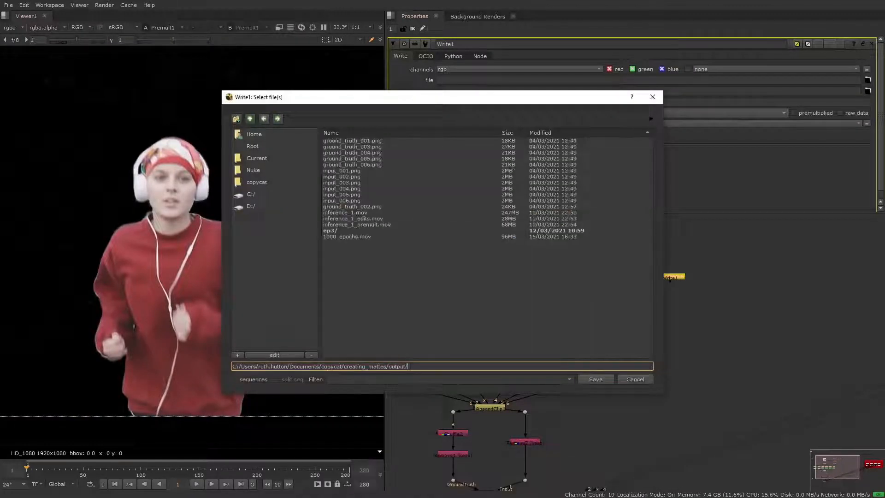
type("output.mov")
key("Return")
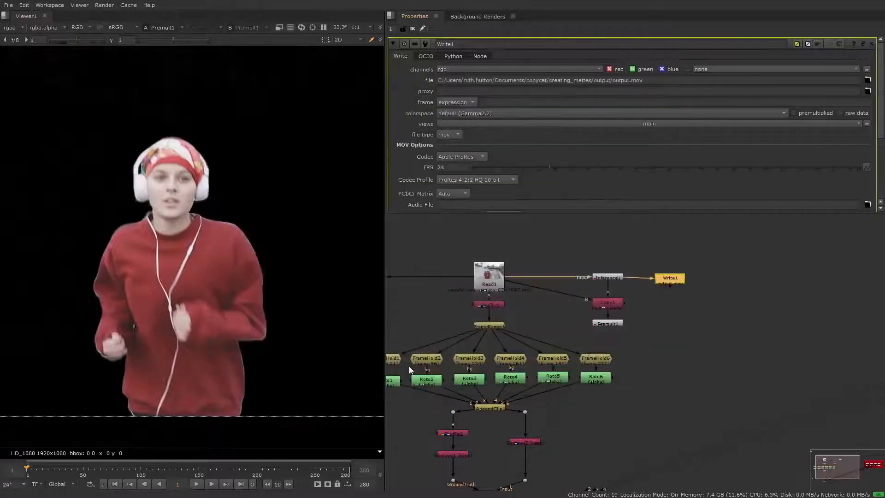
- Render Write1 over the input frame range 1-280
scroll(491, 185, "down", 3)
left_click(488, 155)
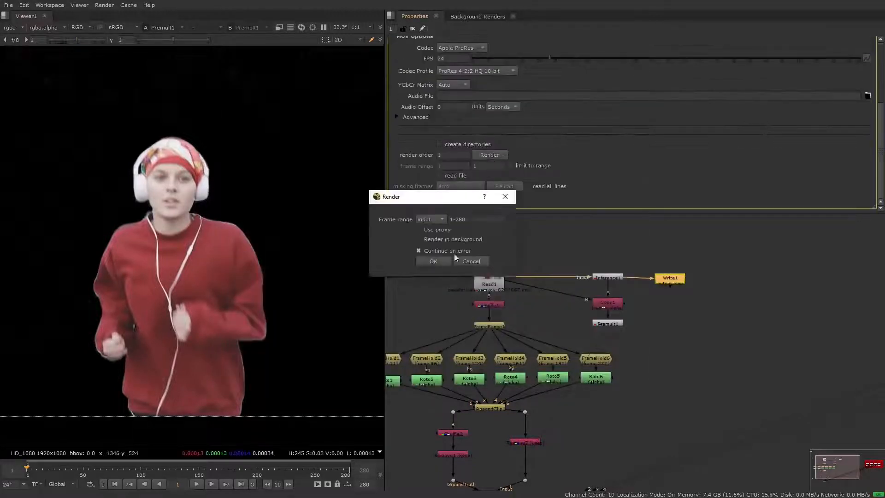
left_click(444, 263)
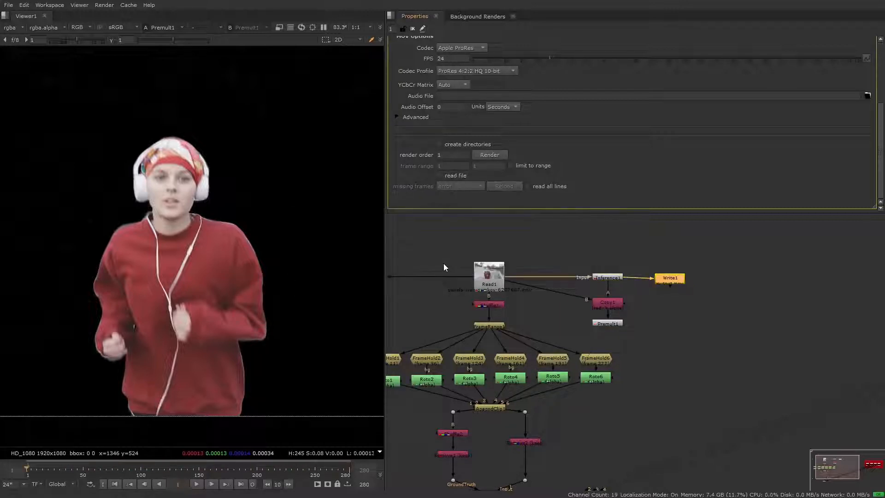
- Read in the rendered output.mov as Copy1's A input in place of Inference1, moving Inference1 and Write1 above it
key("r")
left_click(396, 243)
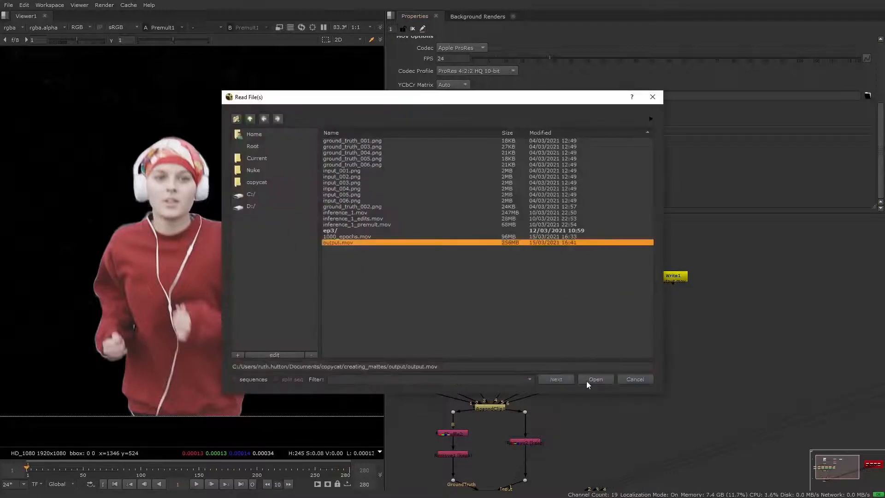
left_click(595, 378)
left_click_drag(655, 295, 690, 285)
left_click_drag(673, 278, 672, 228)
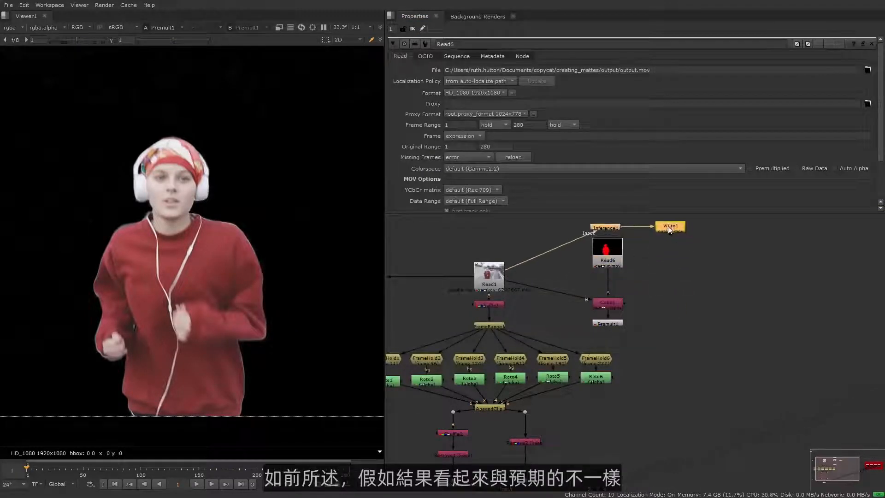
left_click_drag(609, 258, 608, 272)
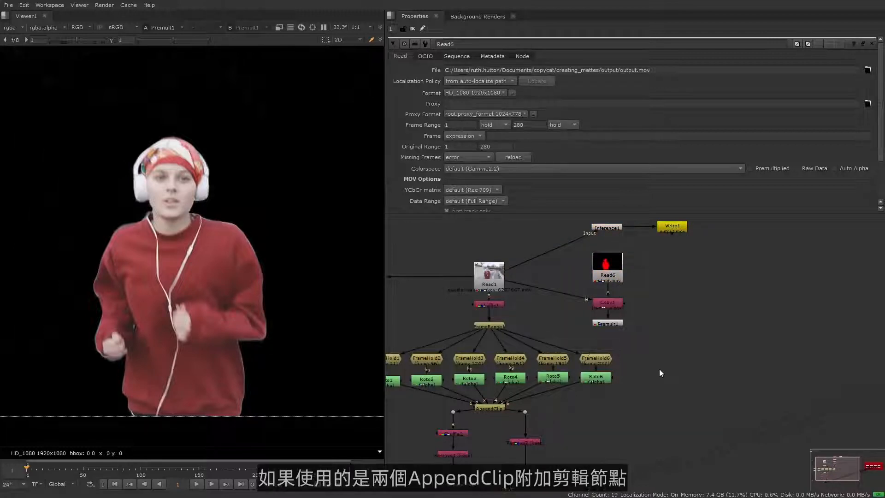
- Examine the order of the FrameHold and Roto branches feeding AppendClip1
middle_click_drag(612, 405, 687, 374)
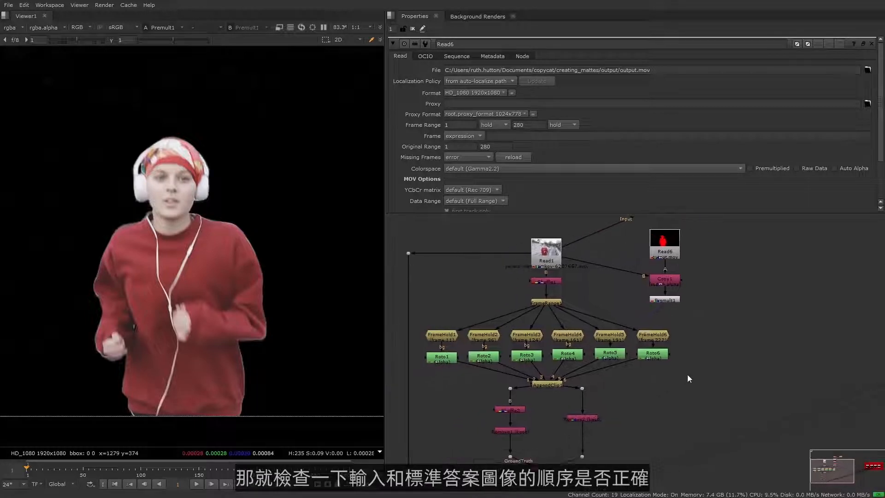
scroll(558, 395, "up", 3)
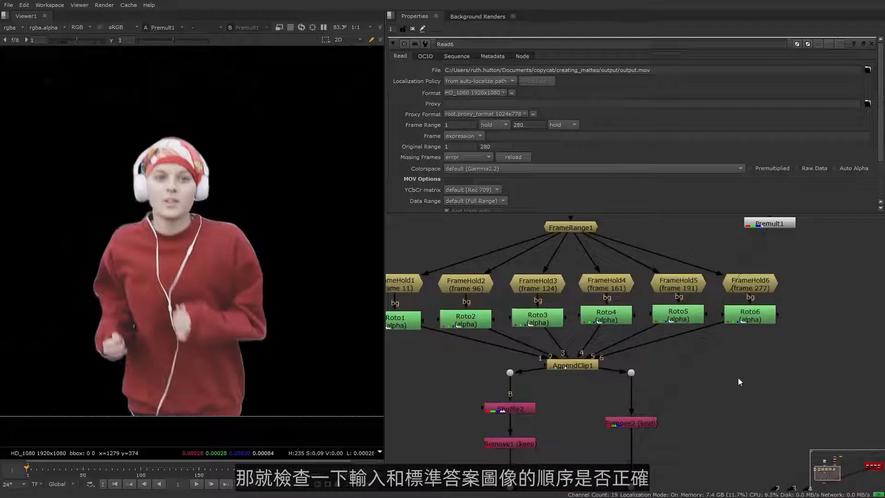
scroll(733, 378, "down", 4)
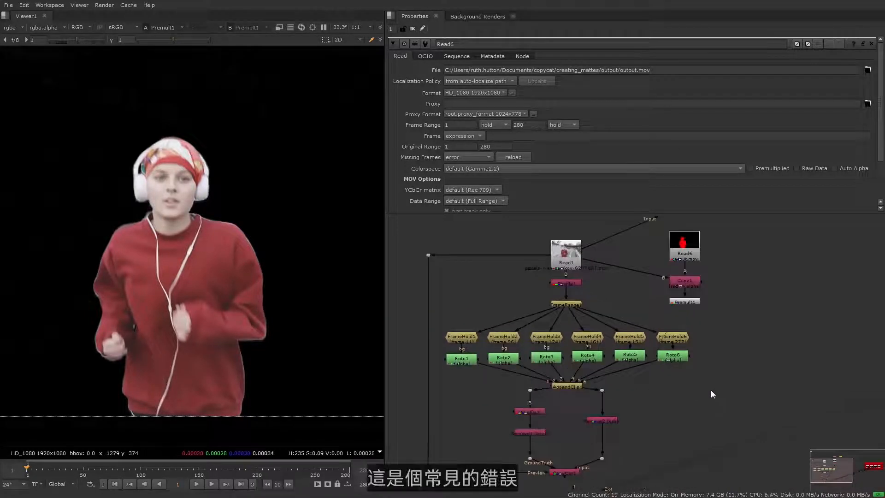
middle_click_drag(711, 390, 687, 407)
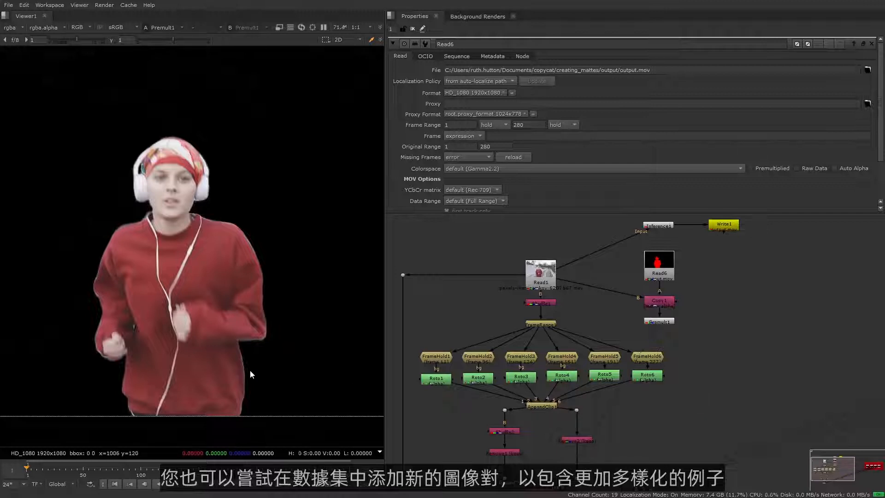
- Scrub the premultiplied result to frame 118 and examine the matte around the runner's waist
scroll(250, 370, "down", 1)
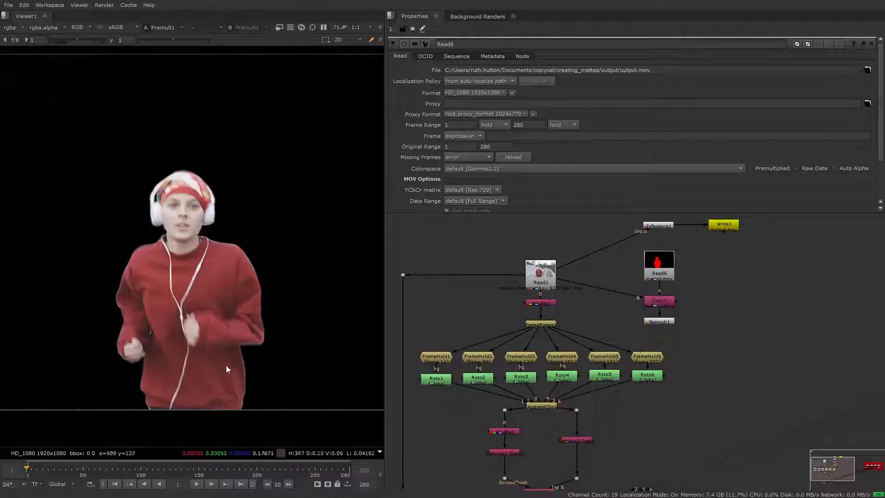
left_click(129, 467)
left_click_drag(129, 467, 163, 466)
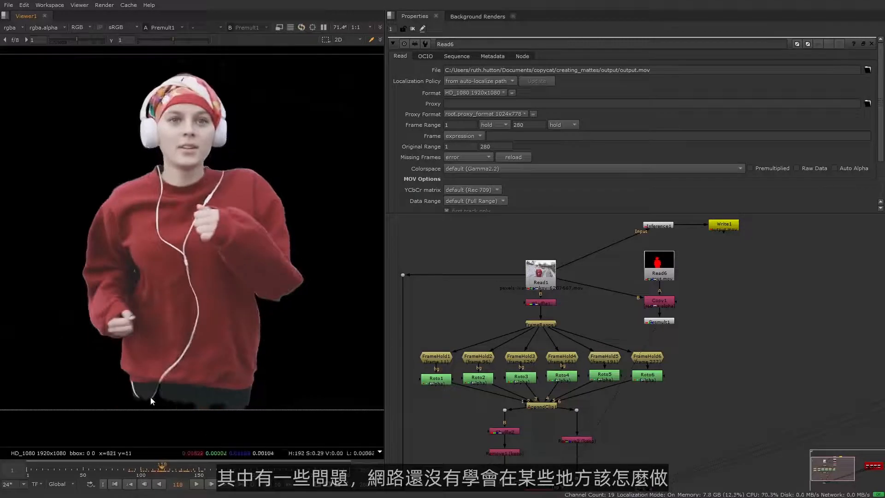
scroll(158, 404, "up", 4)
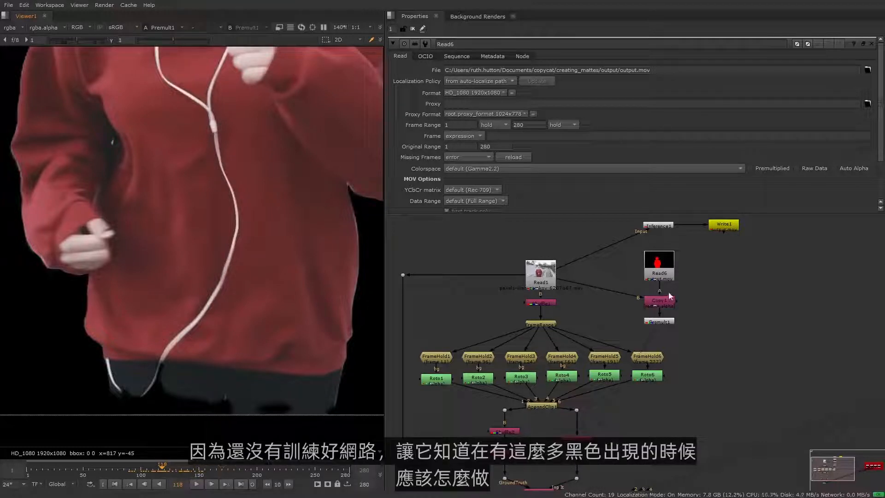
- View the Read6 matte and scrub to frame 157 to examine the head and headphones area
left_click(664, 276)
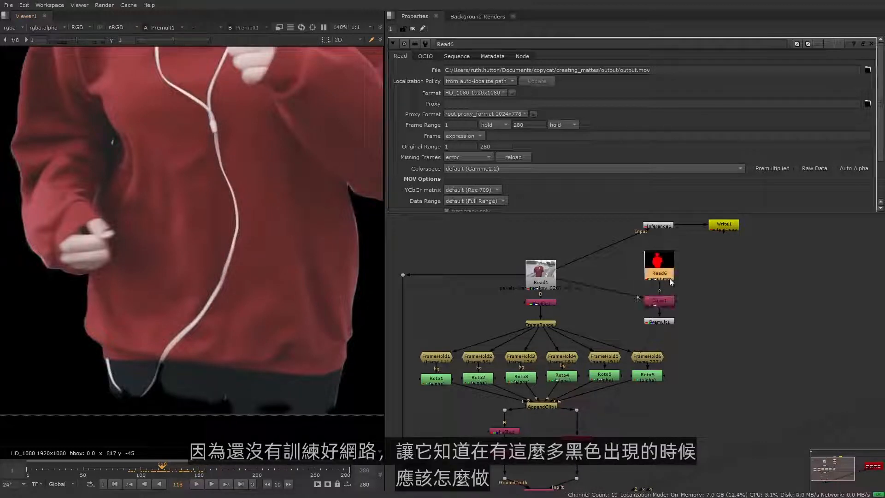
key("1")
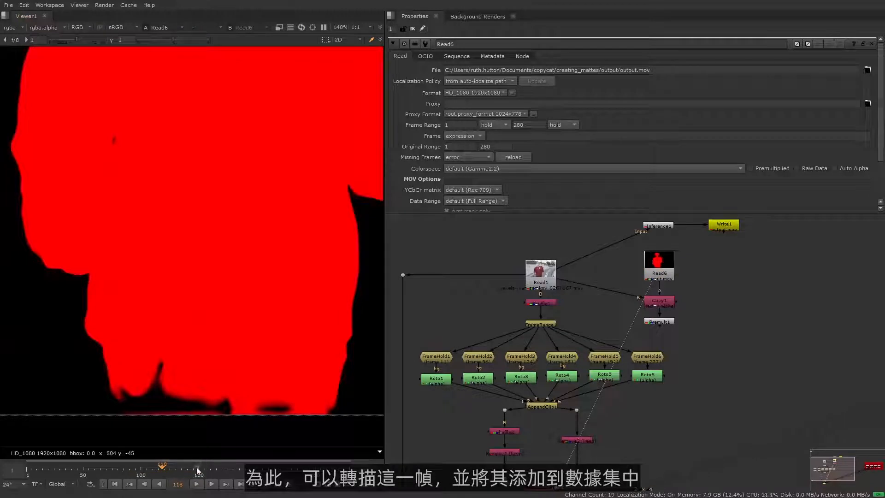
left_click(208, 470)
left_click_drag(208, 468, 218, 468)
scroll(282, 360, "down", 3)
middle_click_drag(266, 360, 152, 415)
middle_click_drag(227, 174, 208, 210)
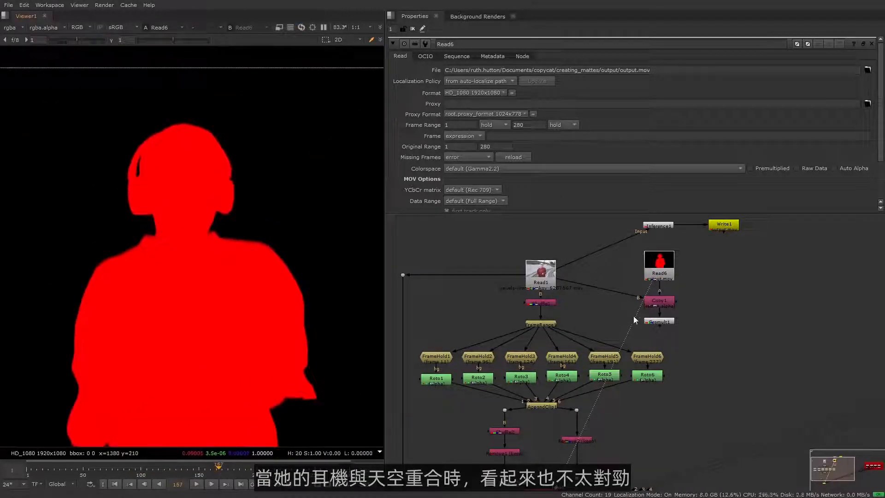
- View the Premult1 output and scrub to frame 184 to examine the headphones' top edge
key("1")
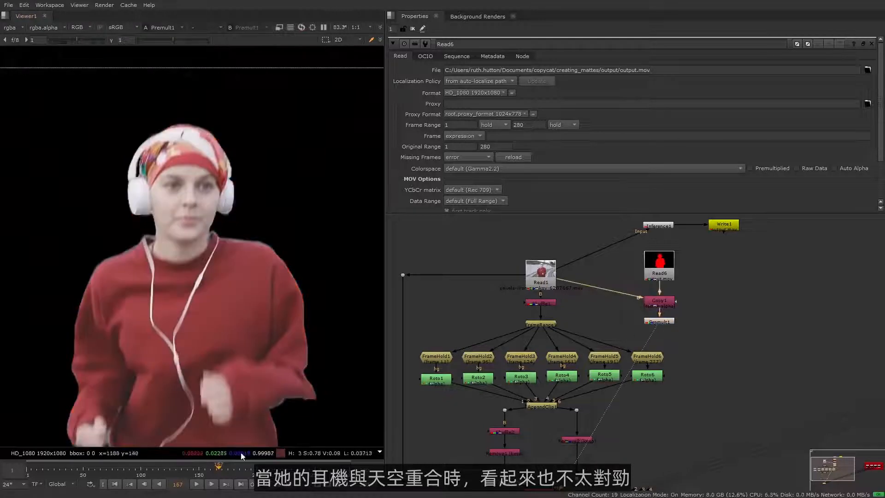
left_click_drag(237, 470, 239, 470)
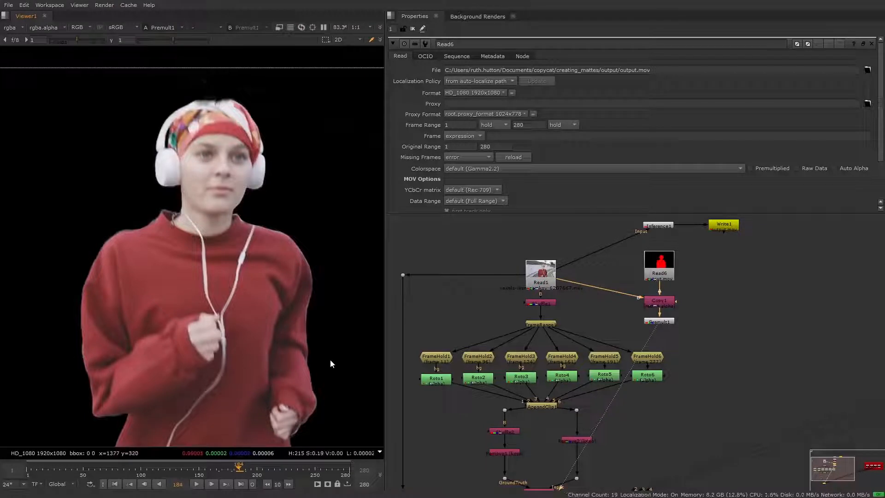
scroll(330, 359, "down", 2)
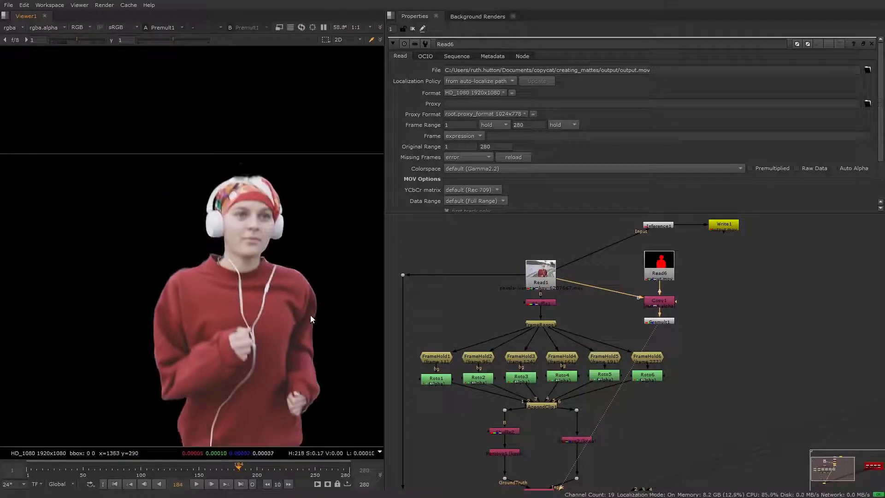
middle_click_drag(311, 316, 286, 331)
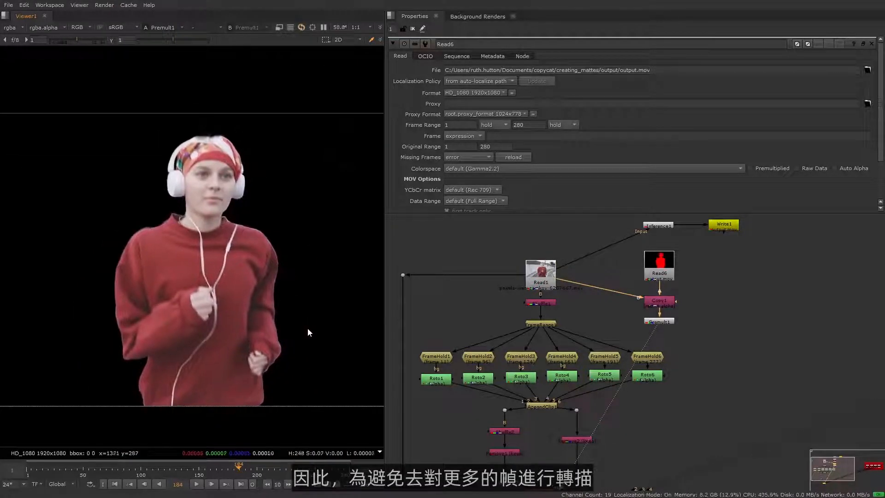
- View the Read1 source at frame 184 and compare it with the Roto6 and Roto5 example frames
left_click(807, 335)
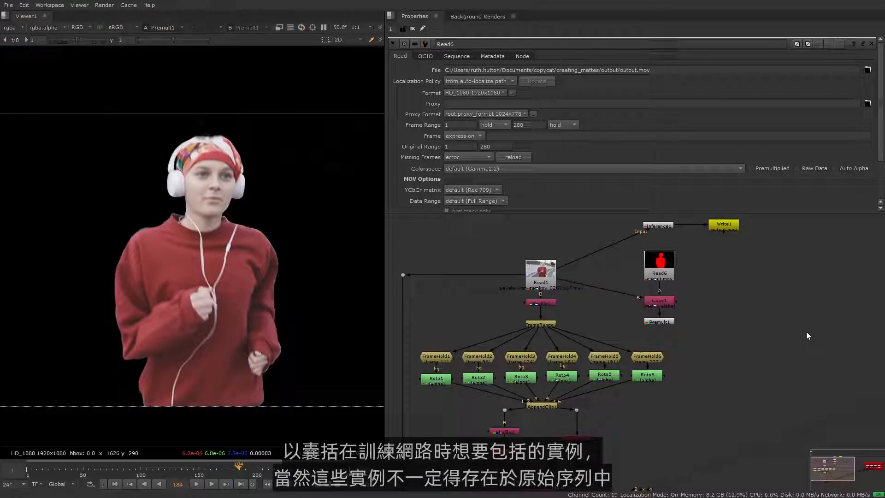
middle_click_drag(776, 316, 773, 340)
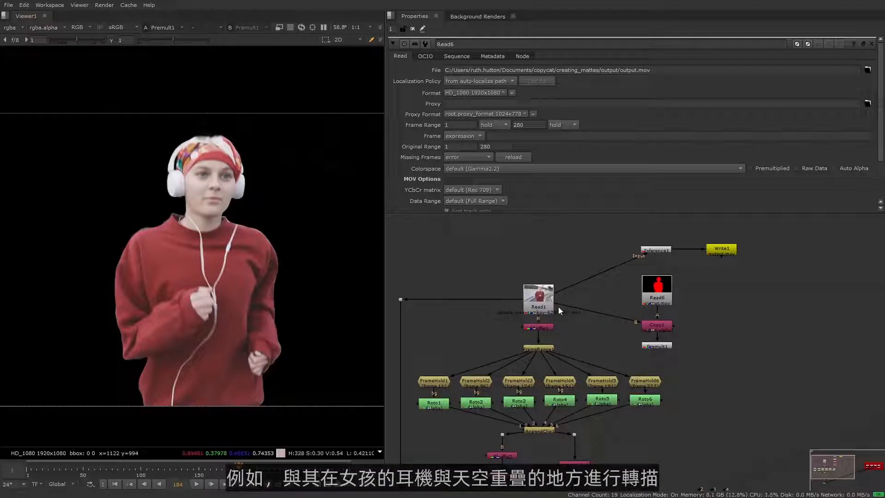
left_click(540, 297)
key("1")
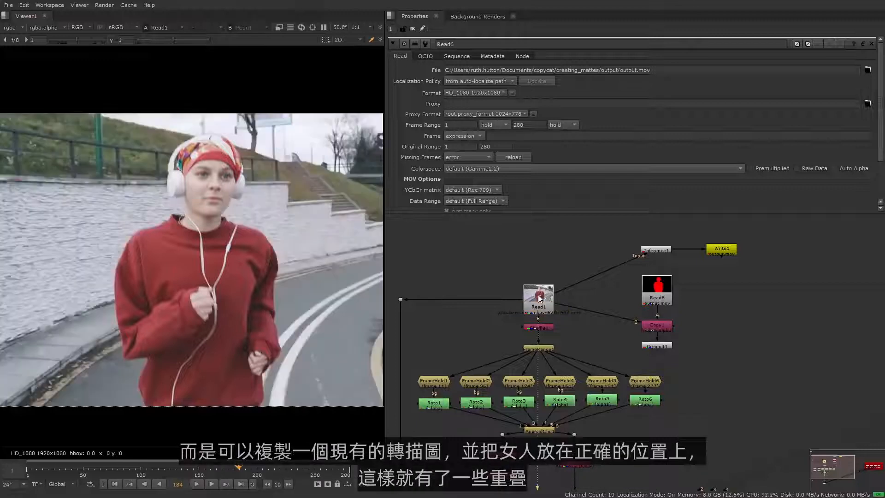
left_click(645, 400)
key("1")
middle_click_drag(646, 399, 574, 340)
left_click(602, 346)
key("1")
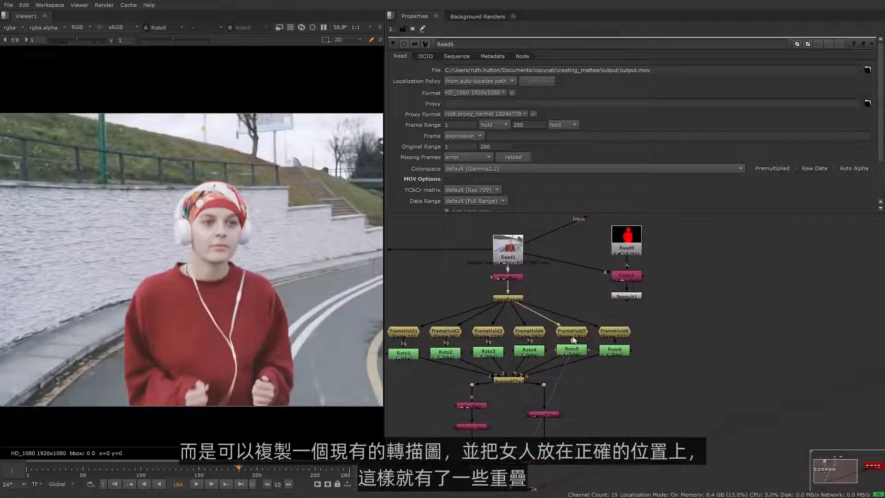
- Duplicate the FrameHold5 and Roto5 pair and place the copies beyond the FrameHold6 branch
left_click(573, 336)
left_click(572, 351, "shift")
key("alt+c")
left_click_drag(678, 331, 685, 331)
left_click(661, 391)
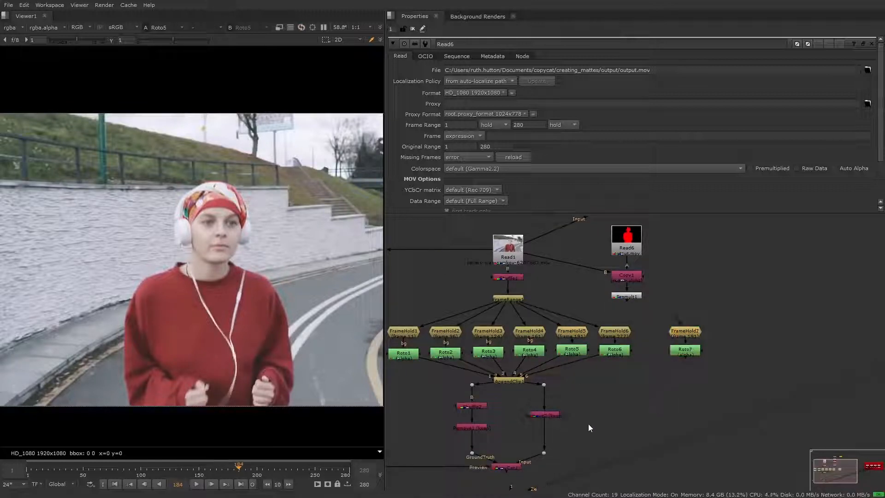
- Add a second AppendClip directly after the existing AppendClip and space the downstream CopyCat branches below it
middle_click_drag(588, 424, 598, 357)
left_click(537, 325)
key("alt+c")
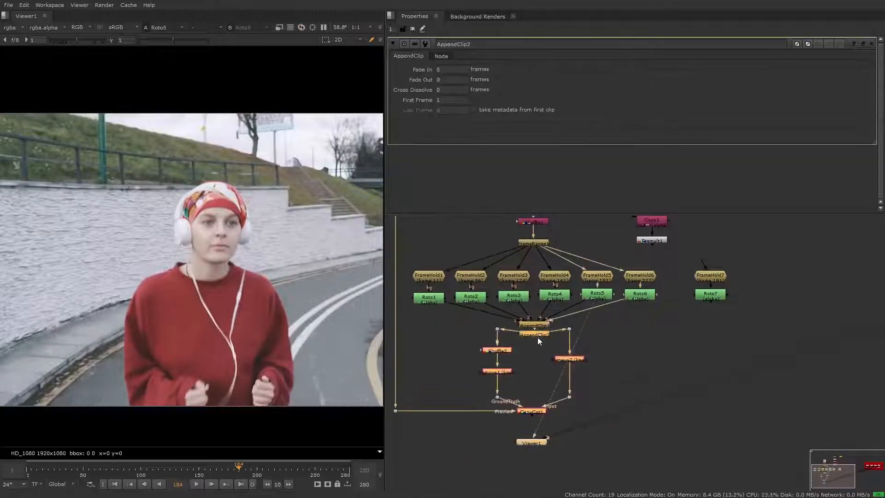
left_click_drag(537, 338, 570, 364)
left_click(590, 366)
left_click_drag(498, 359, 497, 363)
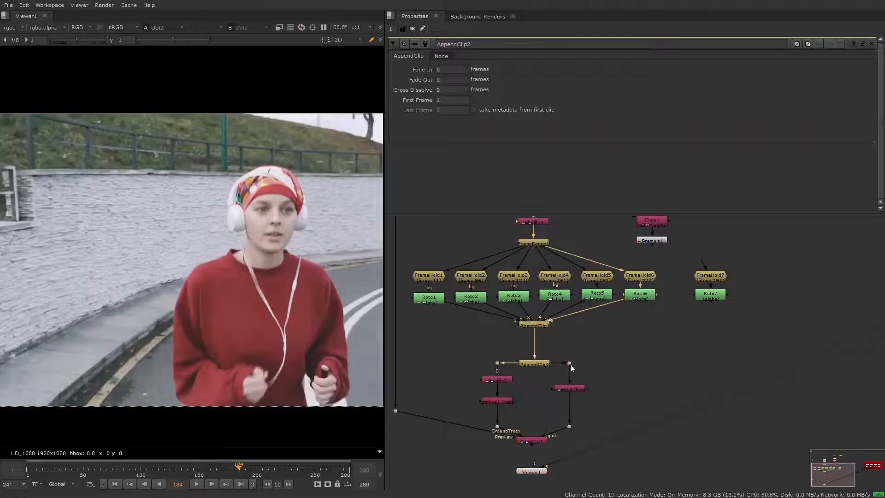
- Wire the FrameHold7 and Roto7 branch between the FrameRange and the second AppendClip, with a Premult after Roto7
left_click(709, 297)
key("1")
middle_click_drag(703, 258, 700, 318)
left_click_drag(506, 236, 496, 266)
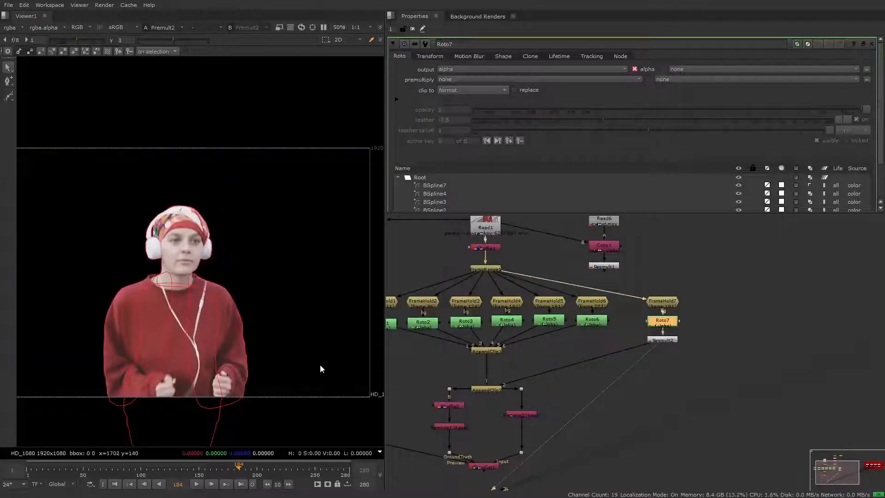
- Merge the premultiplied Roto7 cutout over FrameHold7, placing the Roto and Premult beside the frame hold, and view the Merge
left_click(714, 340)
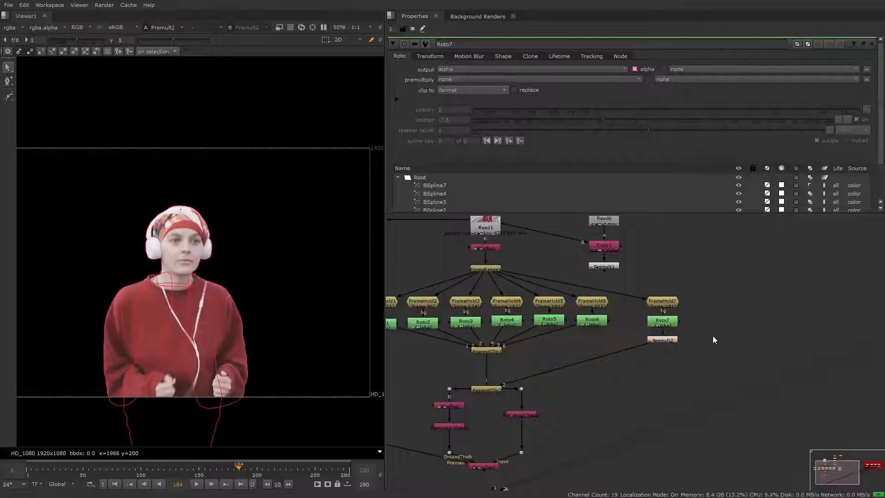
key("m")
left_click_drag(707, 338, 679, 374)
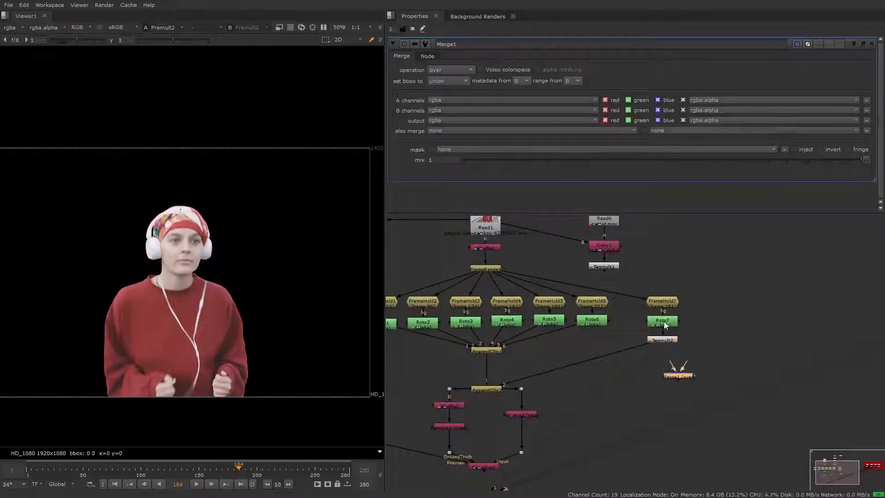
left_click_drag(666, 321, 694, 304)
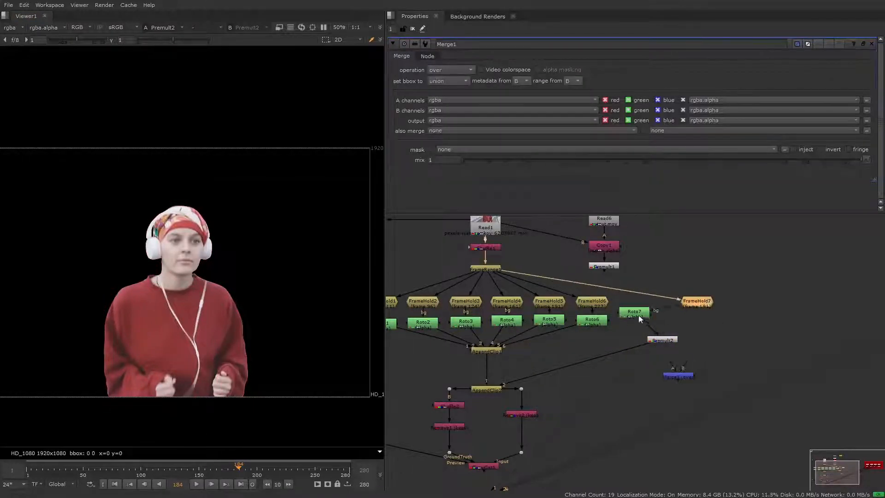
left_click_drag(639, 316, 648, 306)
left_click_drag(669, 339, 650, 325)
left_click_drag(672, 364, 700, 305)
key("1")
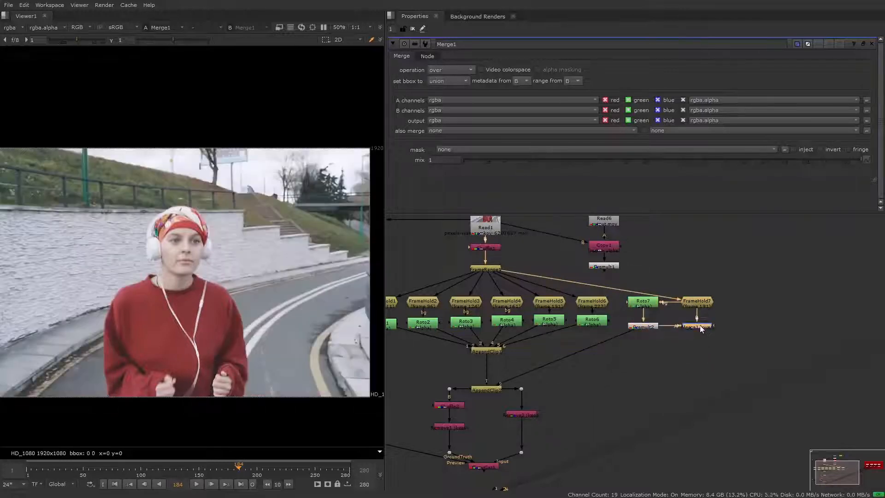
- Add a Transform after the Roto7 branch's Premult and offset the runner cutout by about x 398, y 222
left_click(644, 326)
key("Tab")
type("transform")
key("Return")
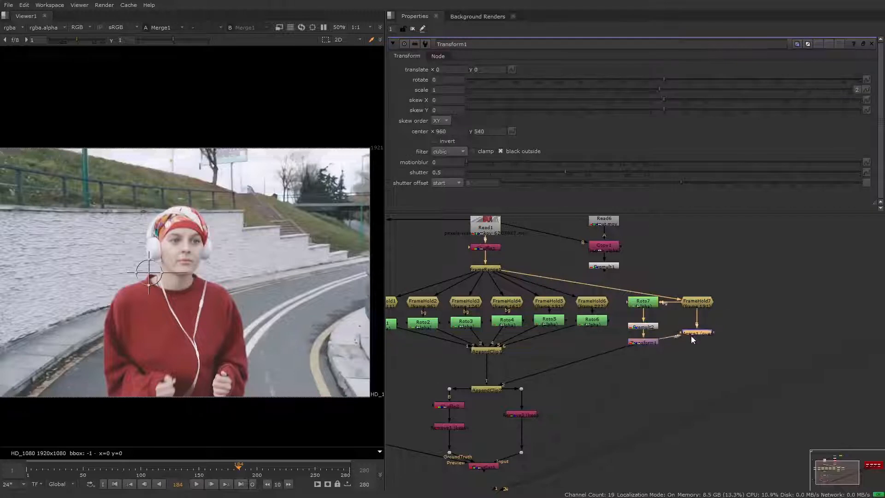
left_click_drag(148, 273, 248, 252)
middle_click_drag(328, 406, 288, 401)
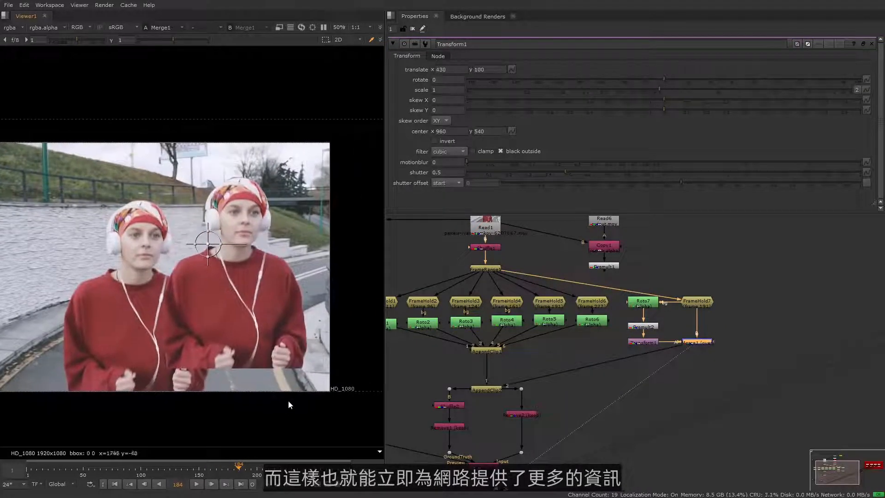
left_click_drag(206, 243, 203, 216)
- Crop the merged image around the duplicated runner with a box from about x 1248, y 236 to 1920, 1080, and enable reformat
key("Tab")
type("crop")
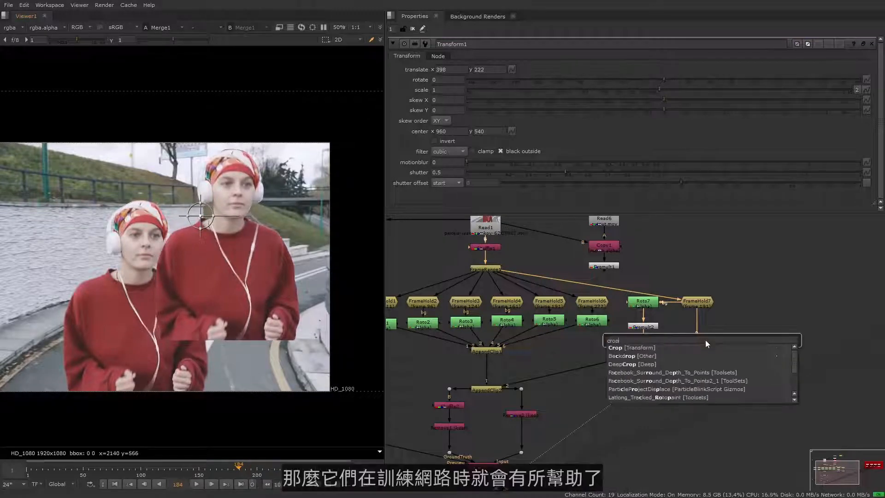
key("Return")
scroll(253, 368, "down", 2)
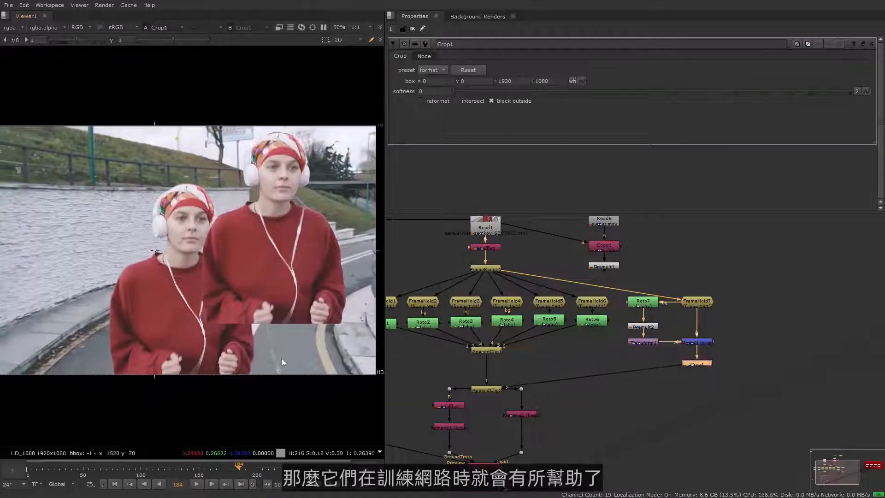
left_click_drag(177, 374, 188, 330)
middle_click_drag(28, 232, 67, 228)
left_click_drag(29, 241, 269, 247)
middle_click_drag(317, 122, 253, 132)
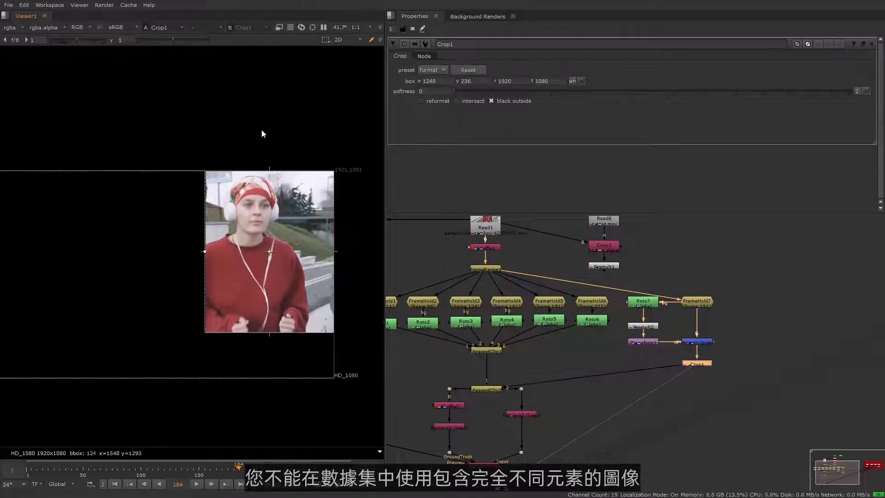
left_click(433, 103)
scroll(250, 239, "down", 3)
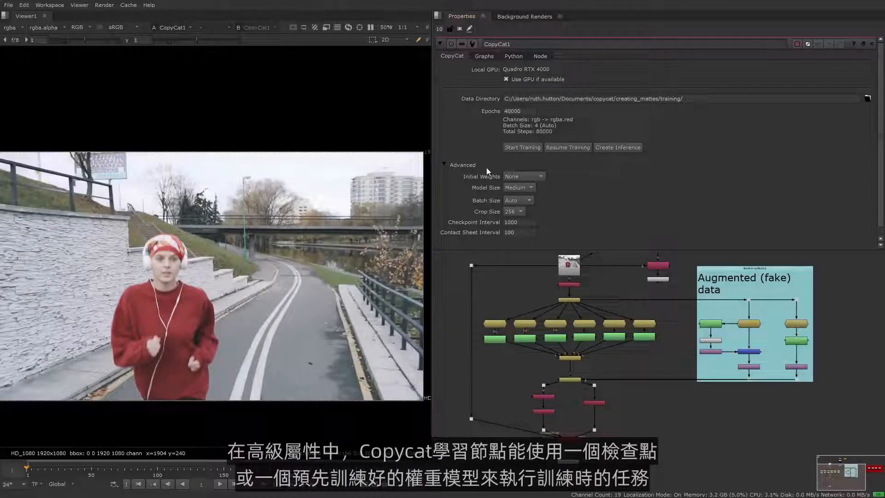
- Set CopyCat1's initial weights to Checkpoint and load Training_210311_203043.30000.cat as the checkpoint file
left_click(539, 178)
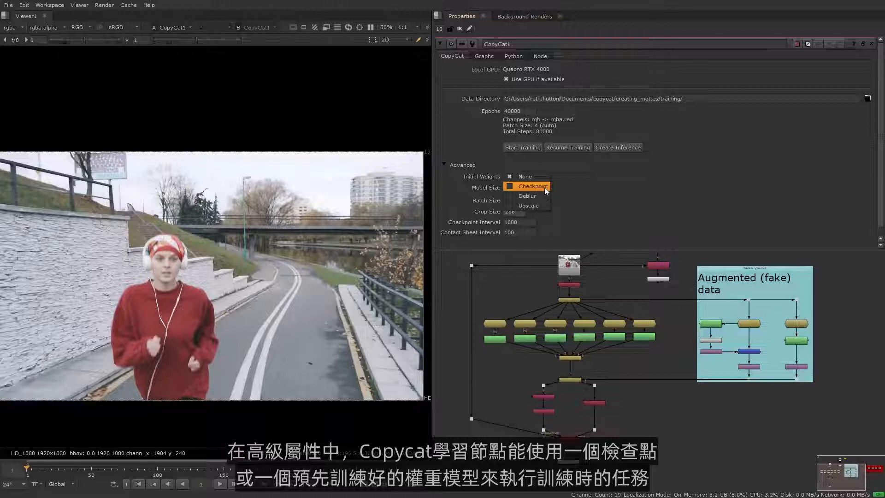
left_click(545, 188)
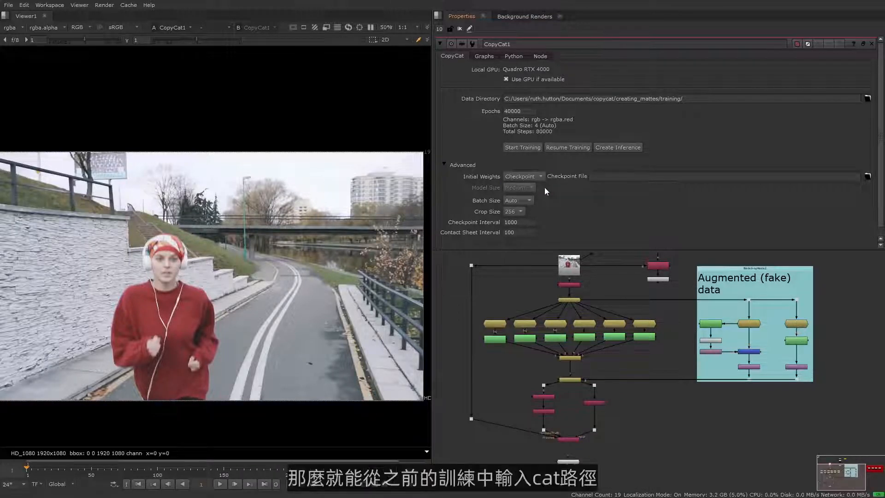
left_click(867, 177)
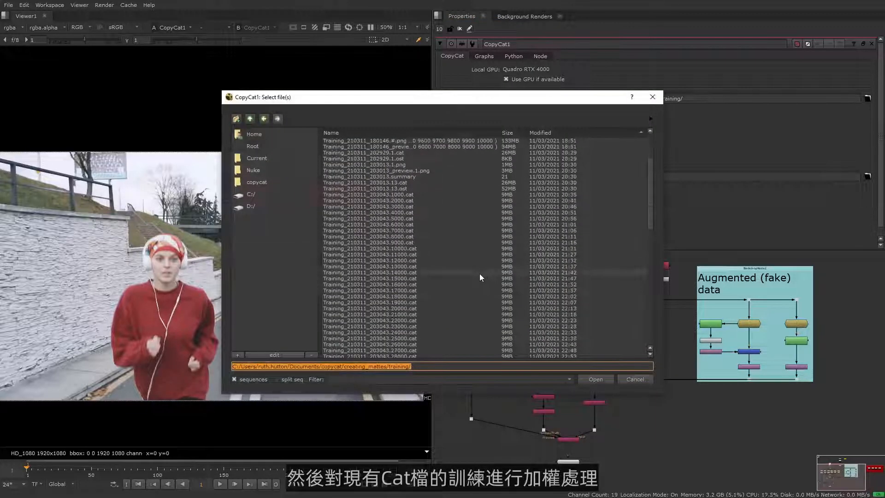
scroll(479, 274, "down", 2)
left_click(416, 332)
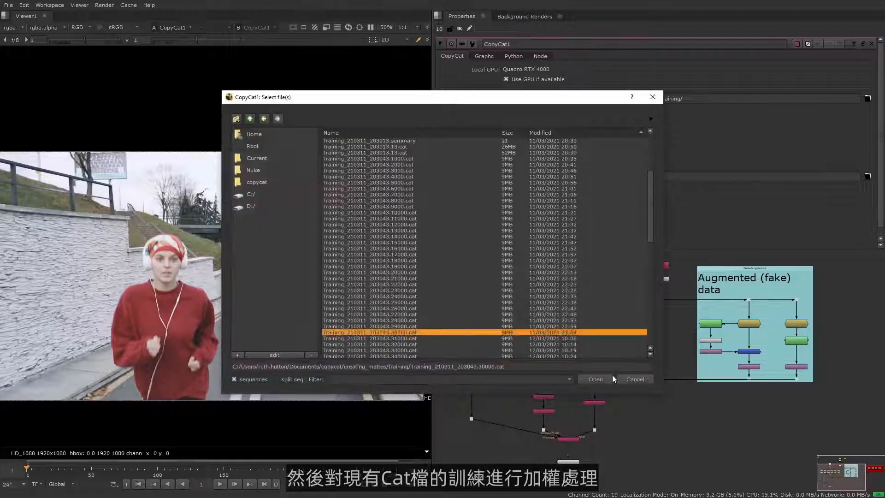
left_click(600, 379)
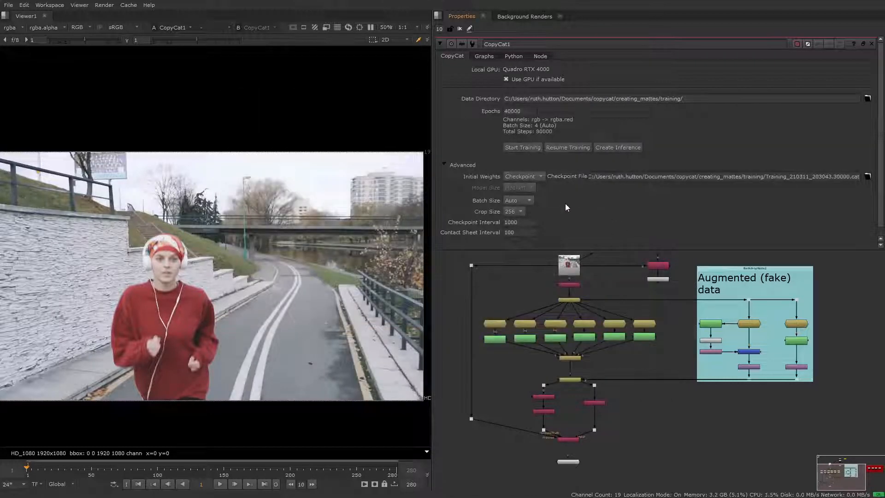
- Set CopyCat1's batch size to Manual with a value of 8 and check the other initial weights options
left_click(527, 201)
left_click(531, 210)
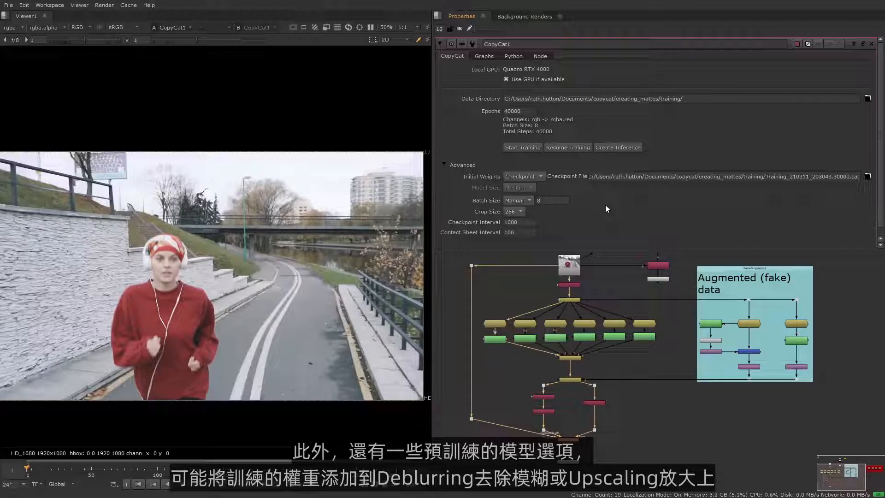
left_click(529, 175)
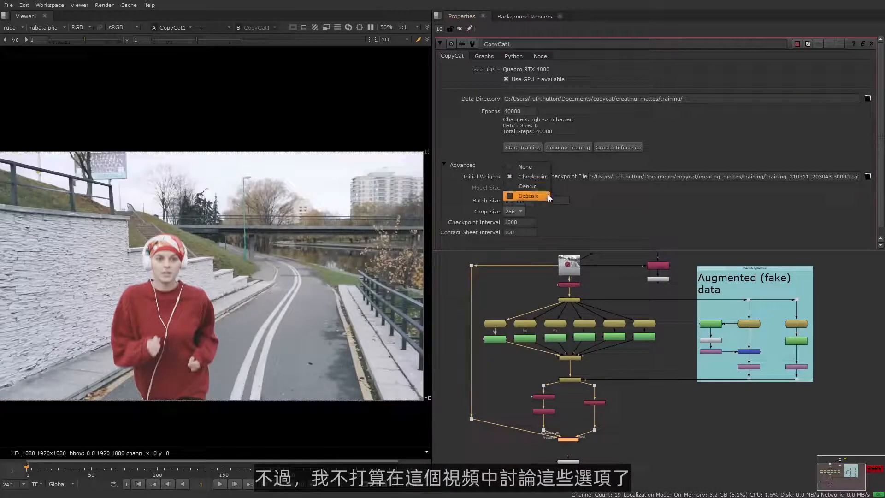
left_click(596, 197)
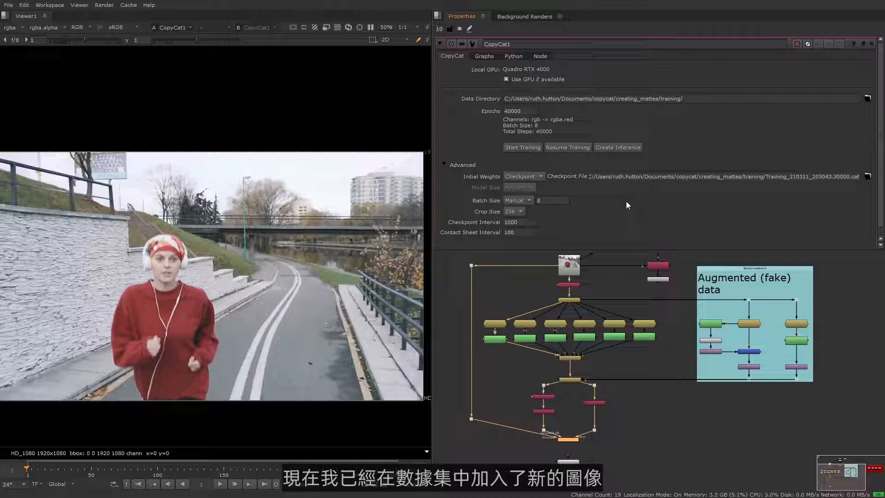
- Start the CopyCat training and examine its loss graph and the contact sheet of crops
left_click(530, 149)
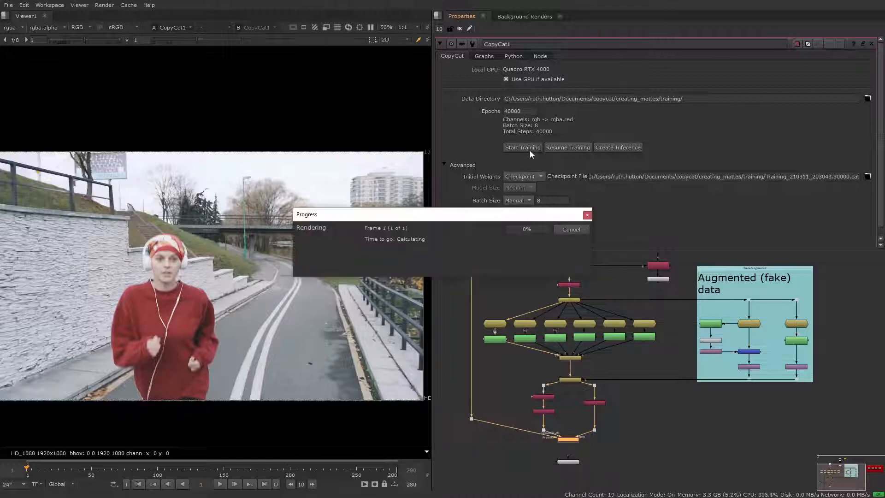
left_click_drag(445, 216, 590, 302)
left_click(491, 57)
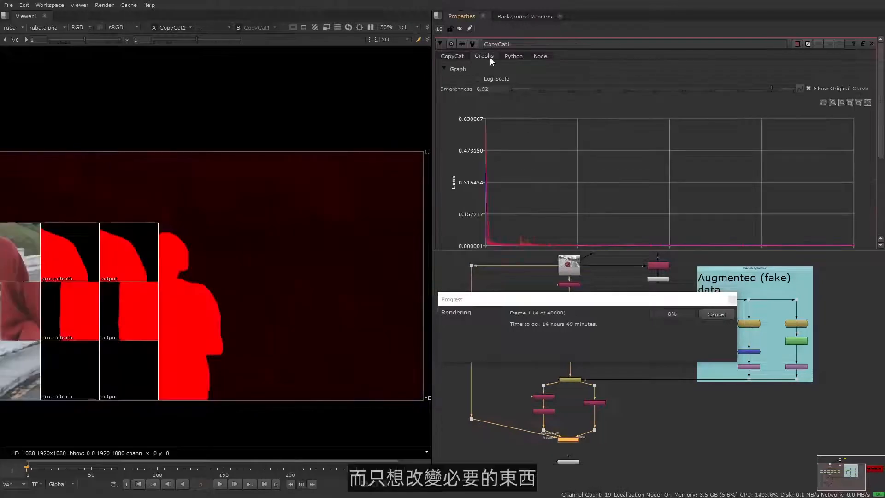
middle_click_drag(250, 259, 300, 232)
scroll(322, 225, "up", 1)
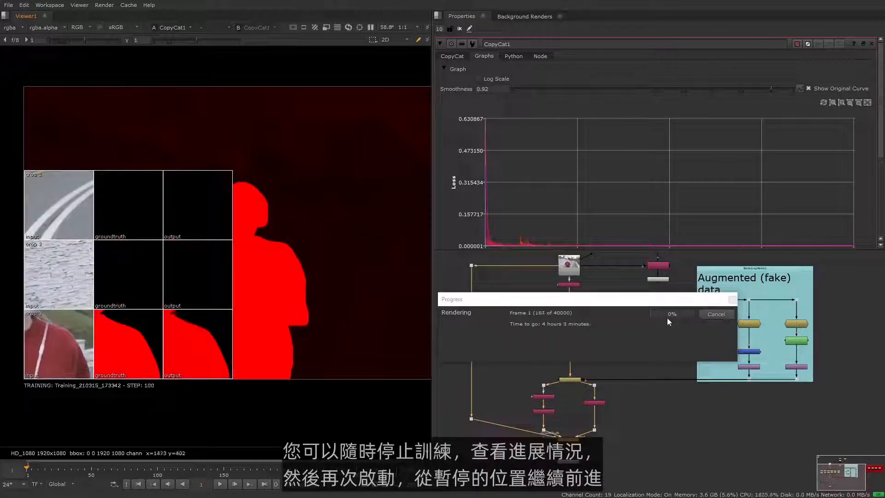
- Stop the running training and set CopyCat1's epochs to 50000
left_click(723, 317)
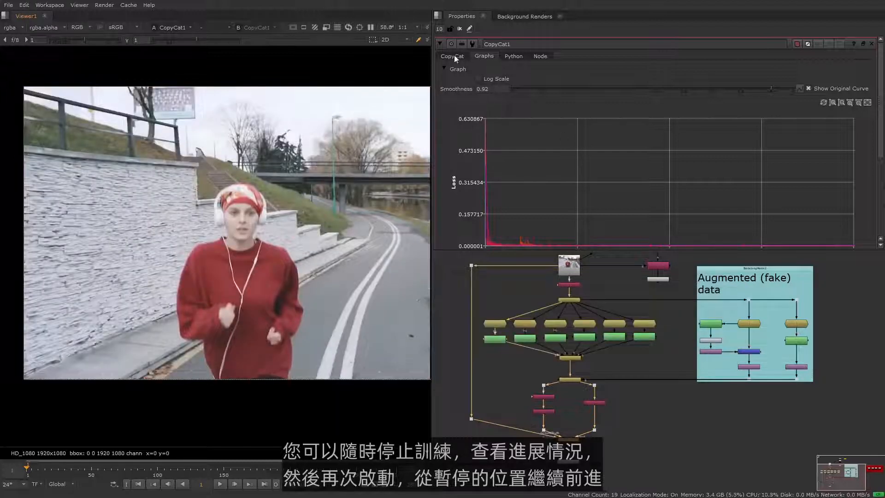
left_click(453, 55)
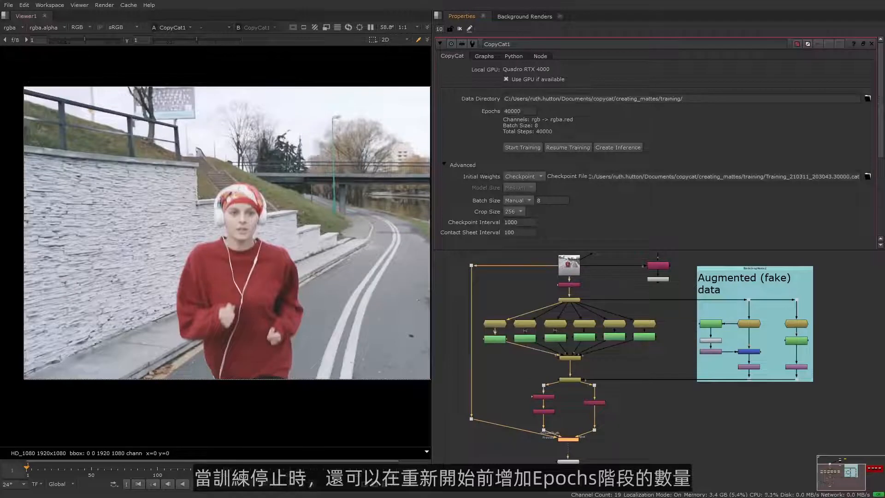
double_click(513, 111)
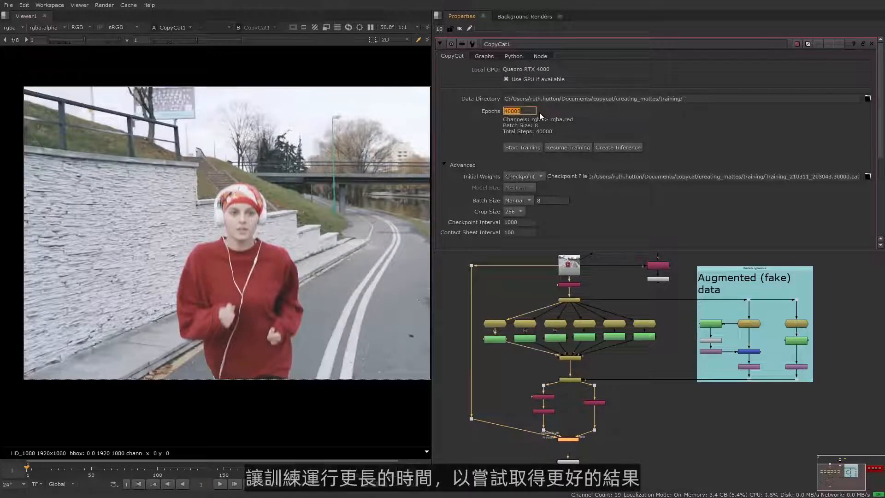
type("50000")
key("Return")
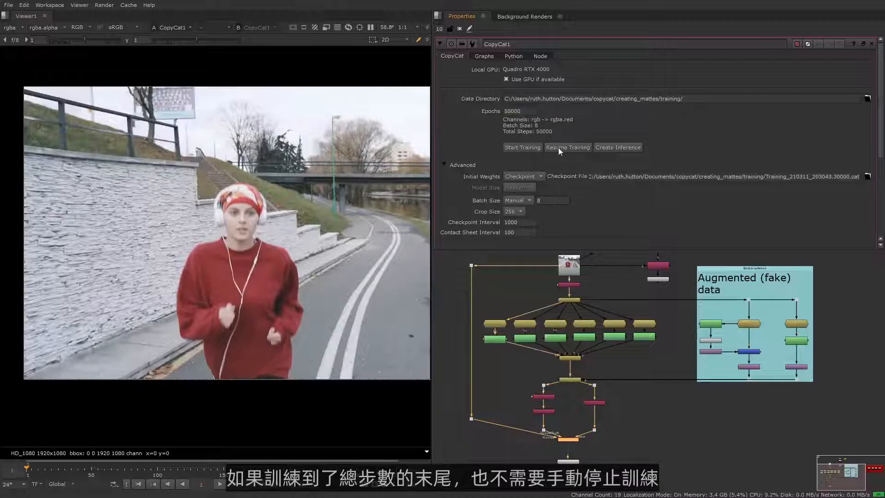
- Resume the CopyCat training and examine the contact sheet in the viewer
left_click(582, 148)
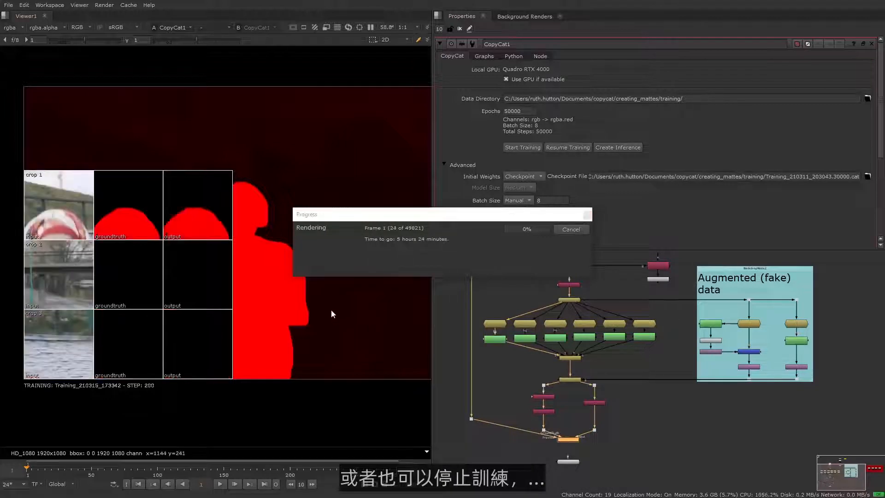
middle_click_drag(304, 258, 365, 177)
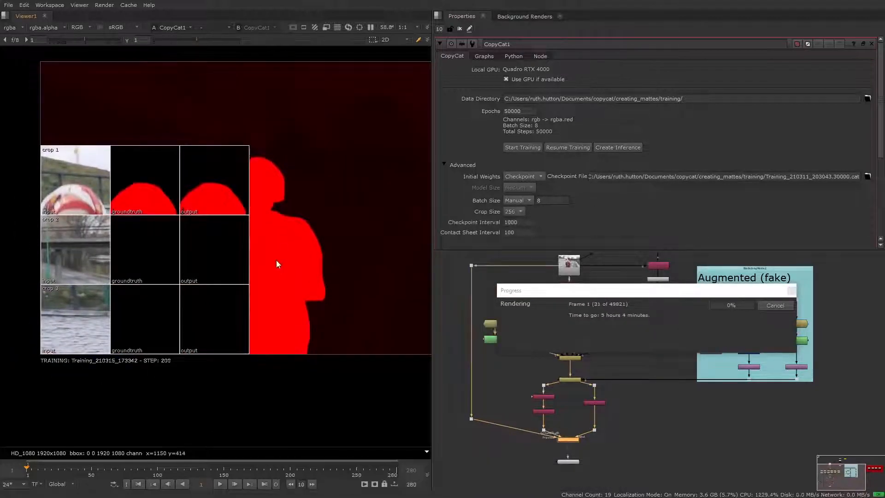
left_click_drag(678, 296, 497, 271)
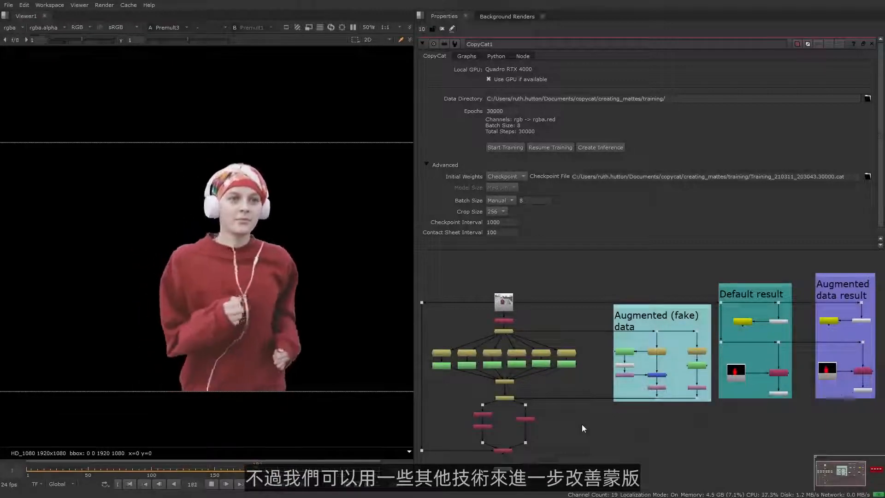
- Stop the playback, insert a Grade between Read7 and Copy2 in the augmented data result, and view the Grade
middle_click_drag(734, 436, 627, 445)
scroll(660, 405, "up", 5)
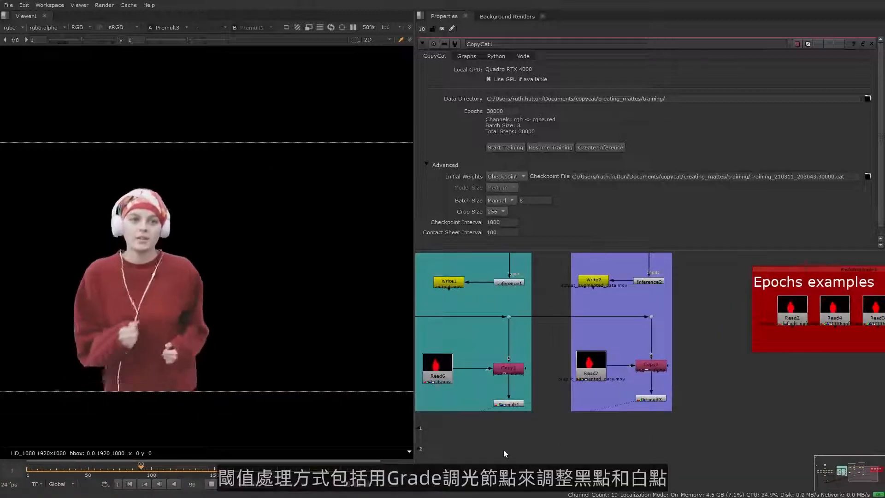
left_click(210, 484)
scroll(698, 408, "up", 2)
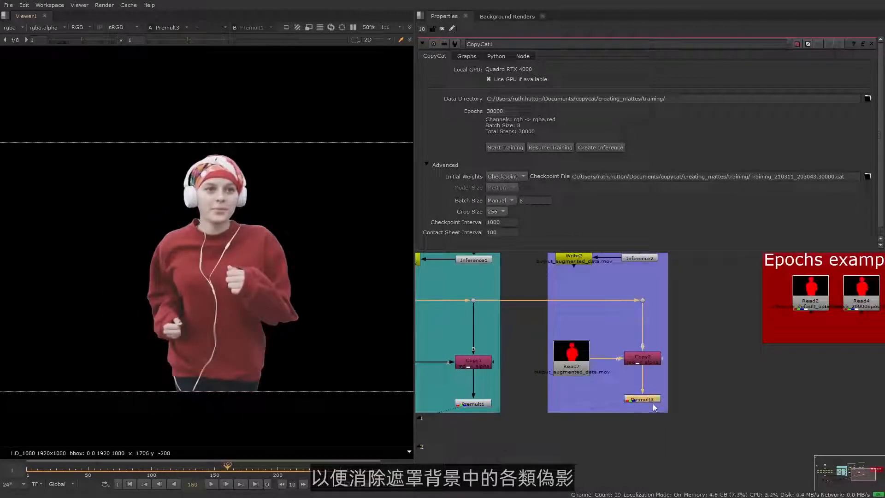
left_click(580, 364)
key("g")
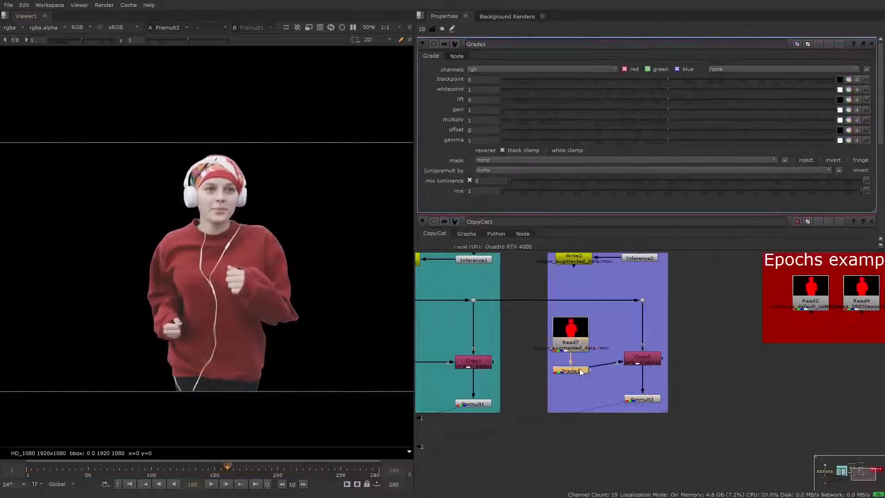
key("1")
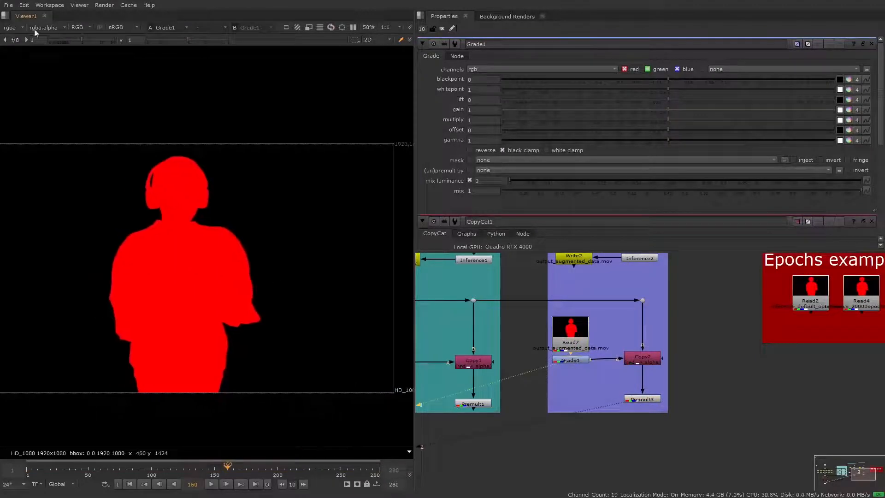
- Set Grade1's blackpoint to 0.02 and whitepoint to 0.96, and move Read7 slightly away from the Grade
left_click_drag(669, 79, 686, 73)
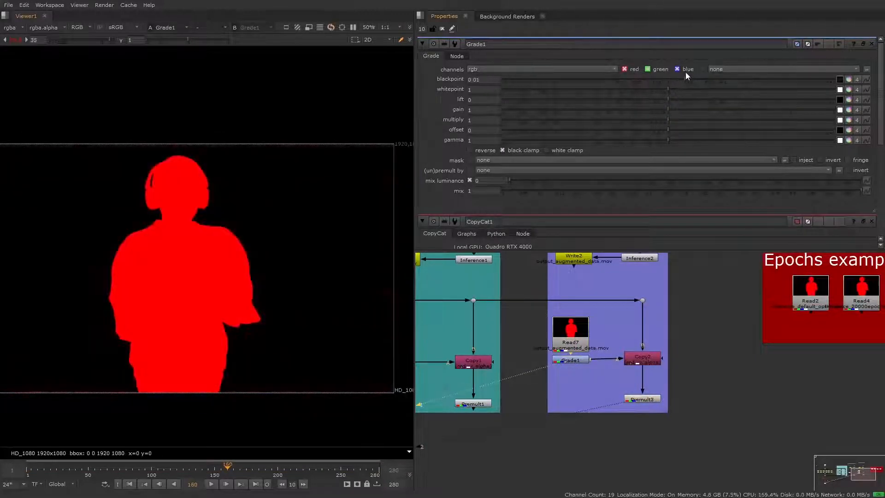
middle_click_drag(54, 68, 73, 45)
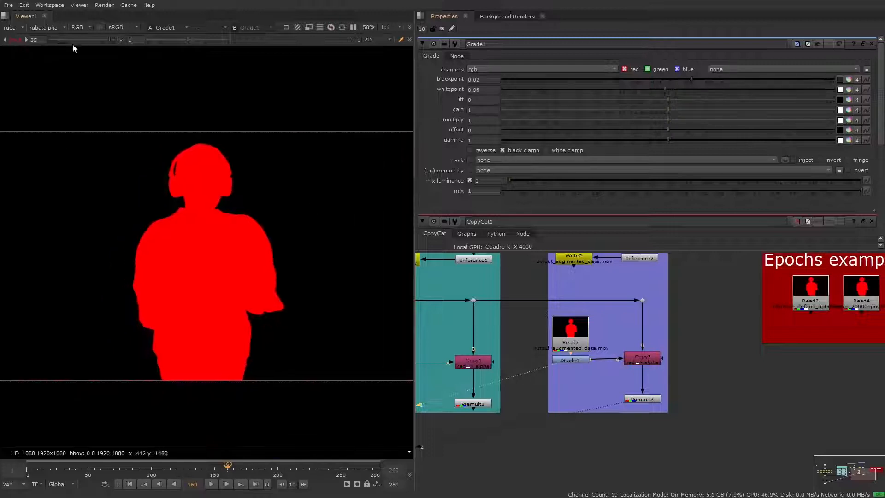
left_click_drag(572, 353, 571, 348)
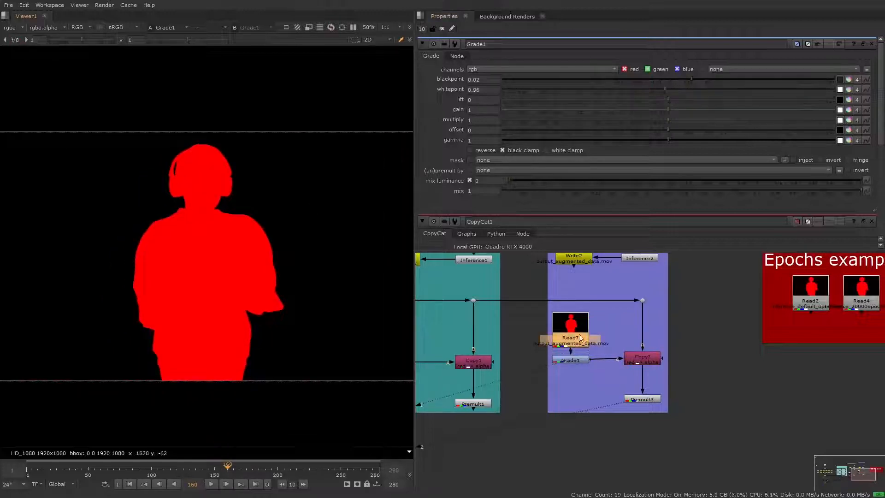
left_click(571, 360)
- Play and scrub the graded matte around frame 178, and examine the figure's lower torso for holes
left_click(211, 484)
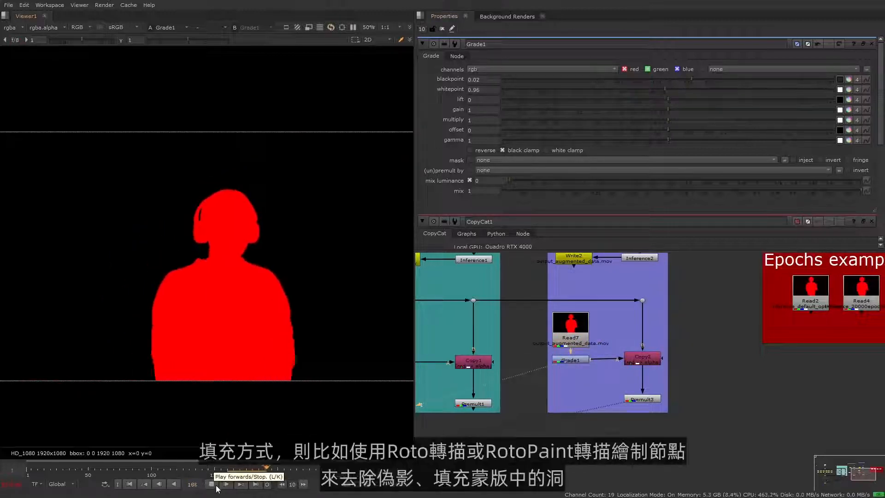
left_click(208, 486)
mouse_move(251, 471)
left_mouse_down()
mouse_move(220, 472)
mouse_move(249, 468)
left_mouse_up()
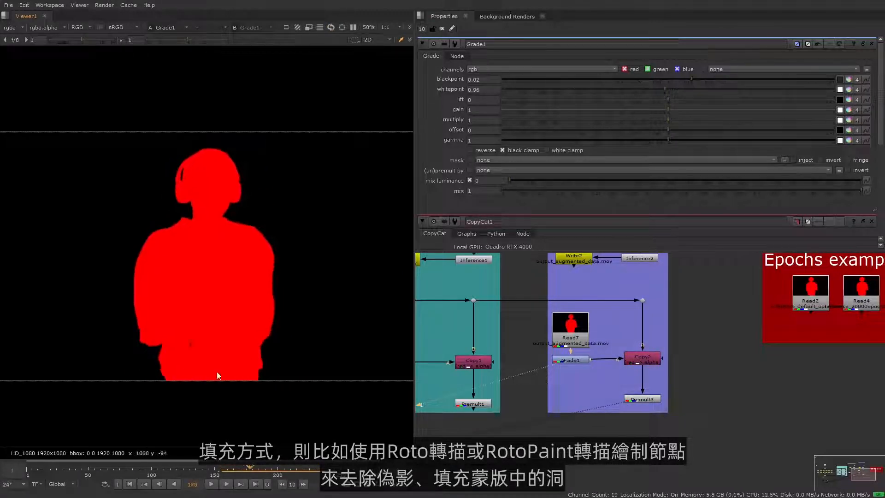
scroll(166, 350, "up", 3)
scroll(275, 342, "down", 1)
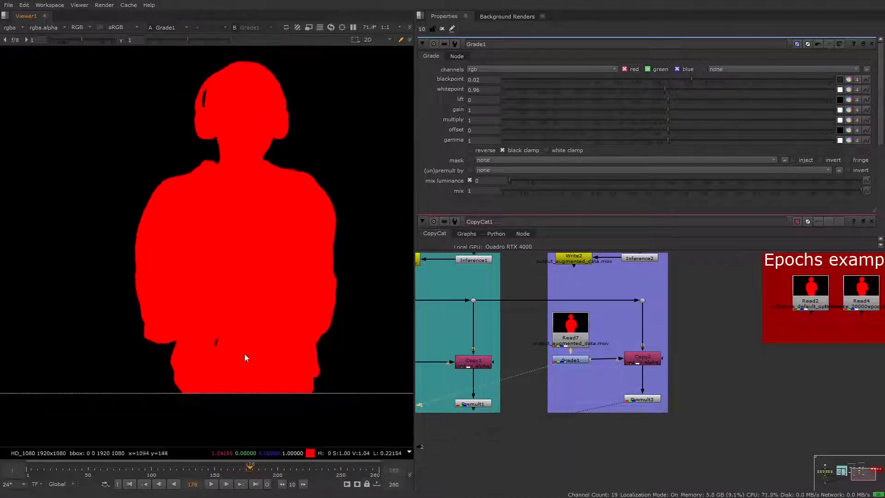
middle_click_drag(244, 353, 217, 361)
scroll(270, 363, "down", 1)
- Add a Roto fed by Grade1, merge it in after Copy2 with the plus operation, and view the Merge
left_click(647, 362)
key("o")
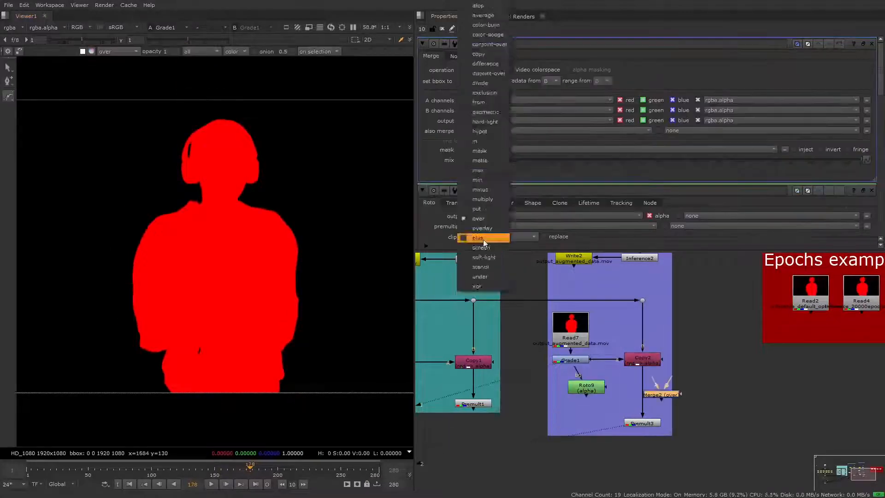
left_click(483, 239)
key("1")
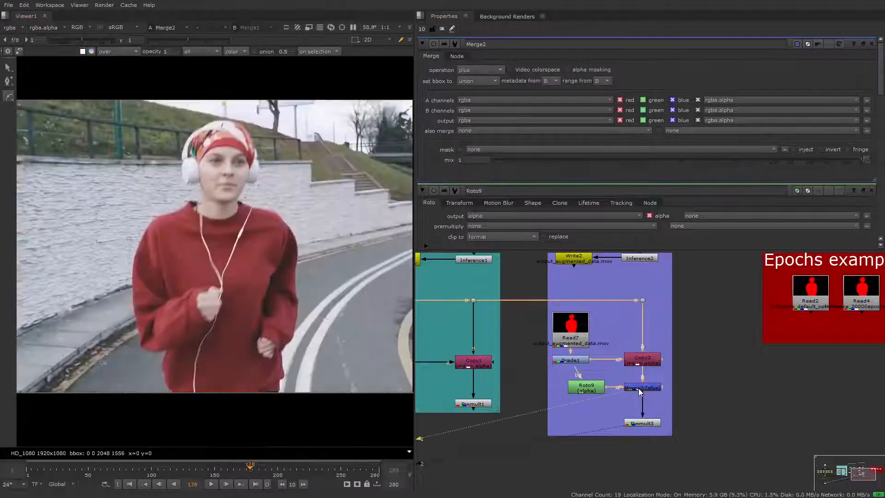
- Show the merged alpha and draw a closed six-point Bezier in Roto9 over the figure's lower torso at frame 16
double_click(586, 387)
key("a")
left_click(300, 299)
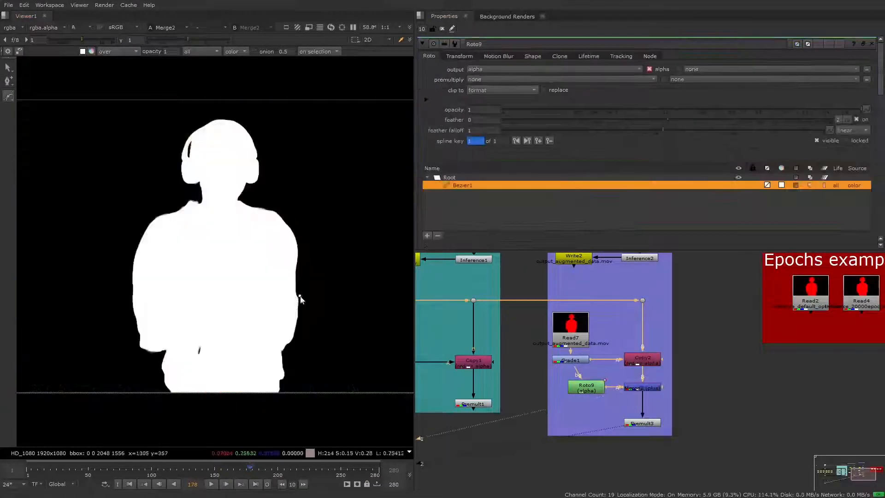
scroll(199, 359, "up", 2)
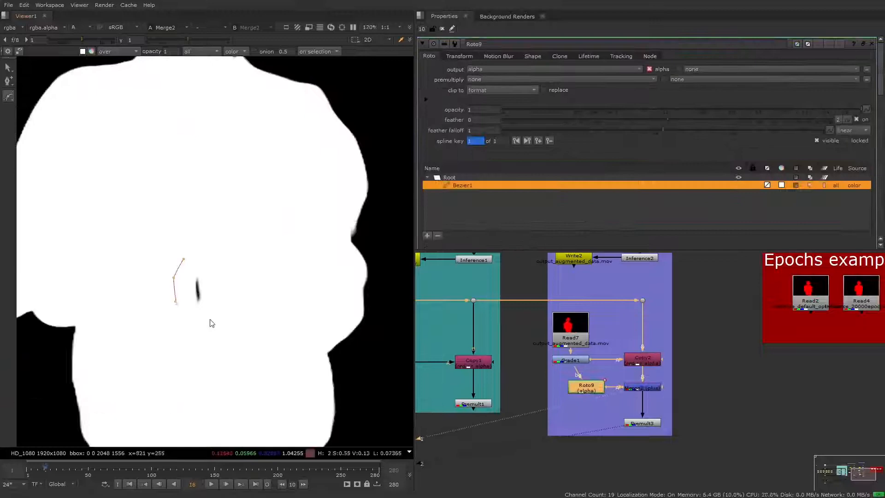
left_click(219, 257)
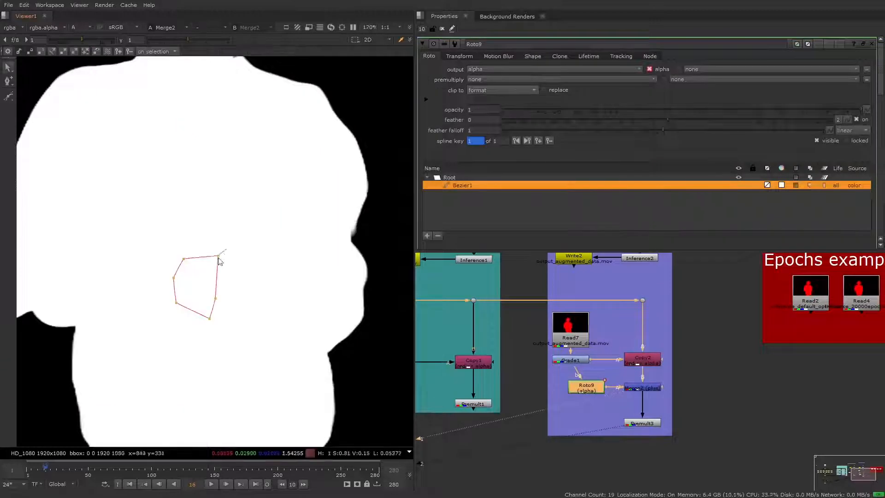